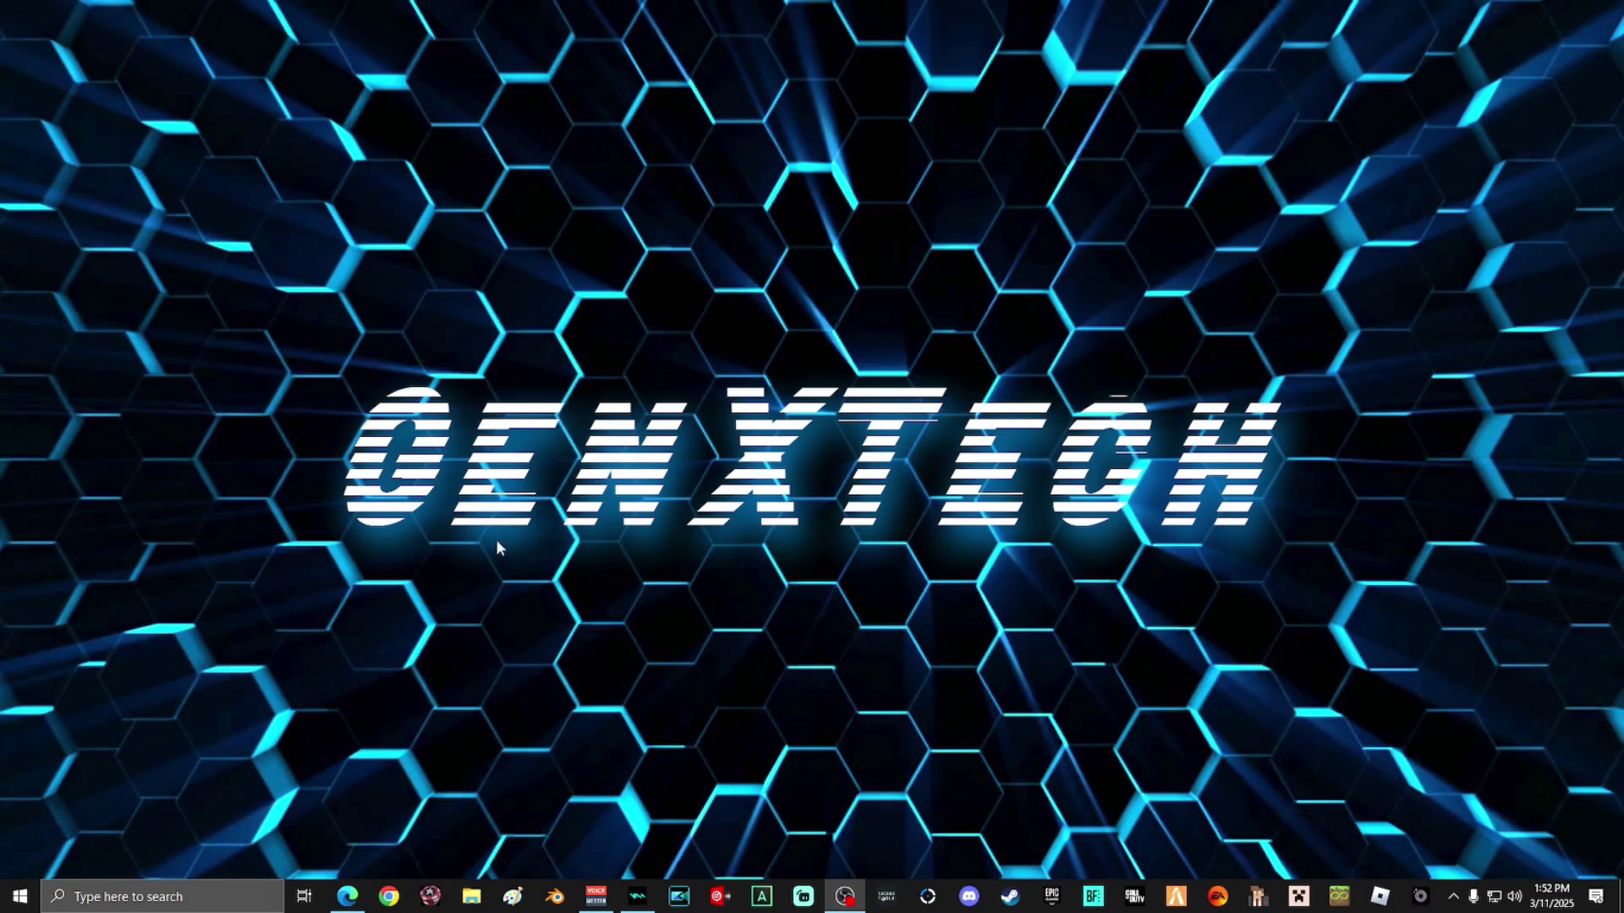
- From System Configuration's Startup tab, open Task Manager's startup list and select Intel Graphics Command Center
left_click(177, 894)
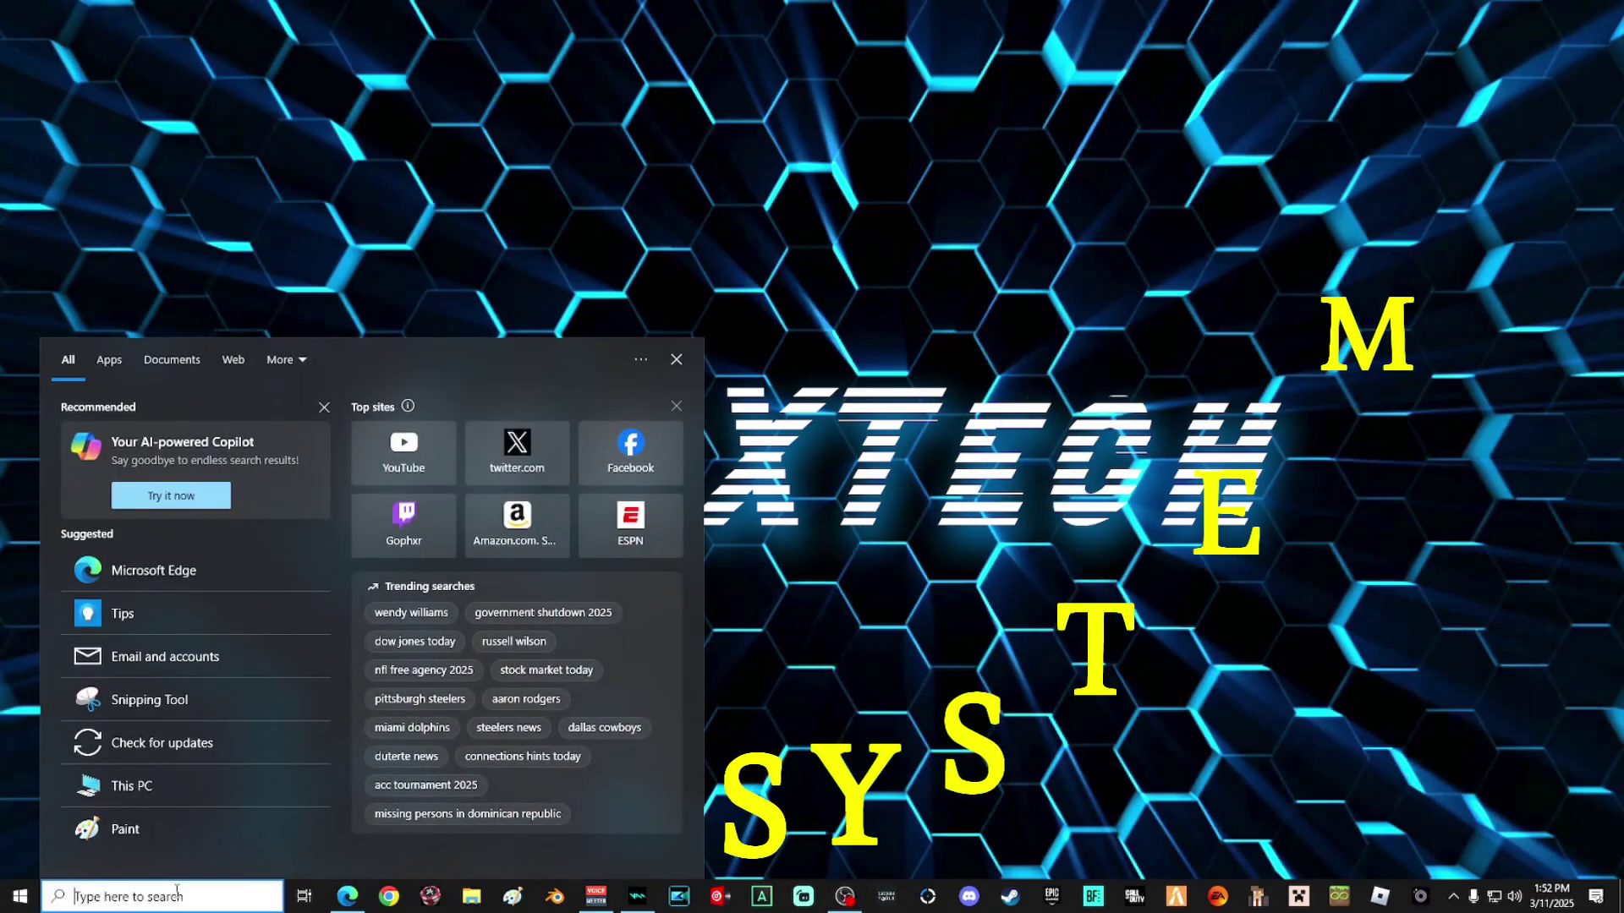
type("system")
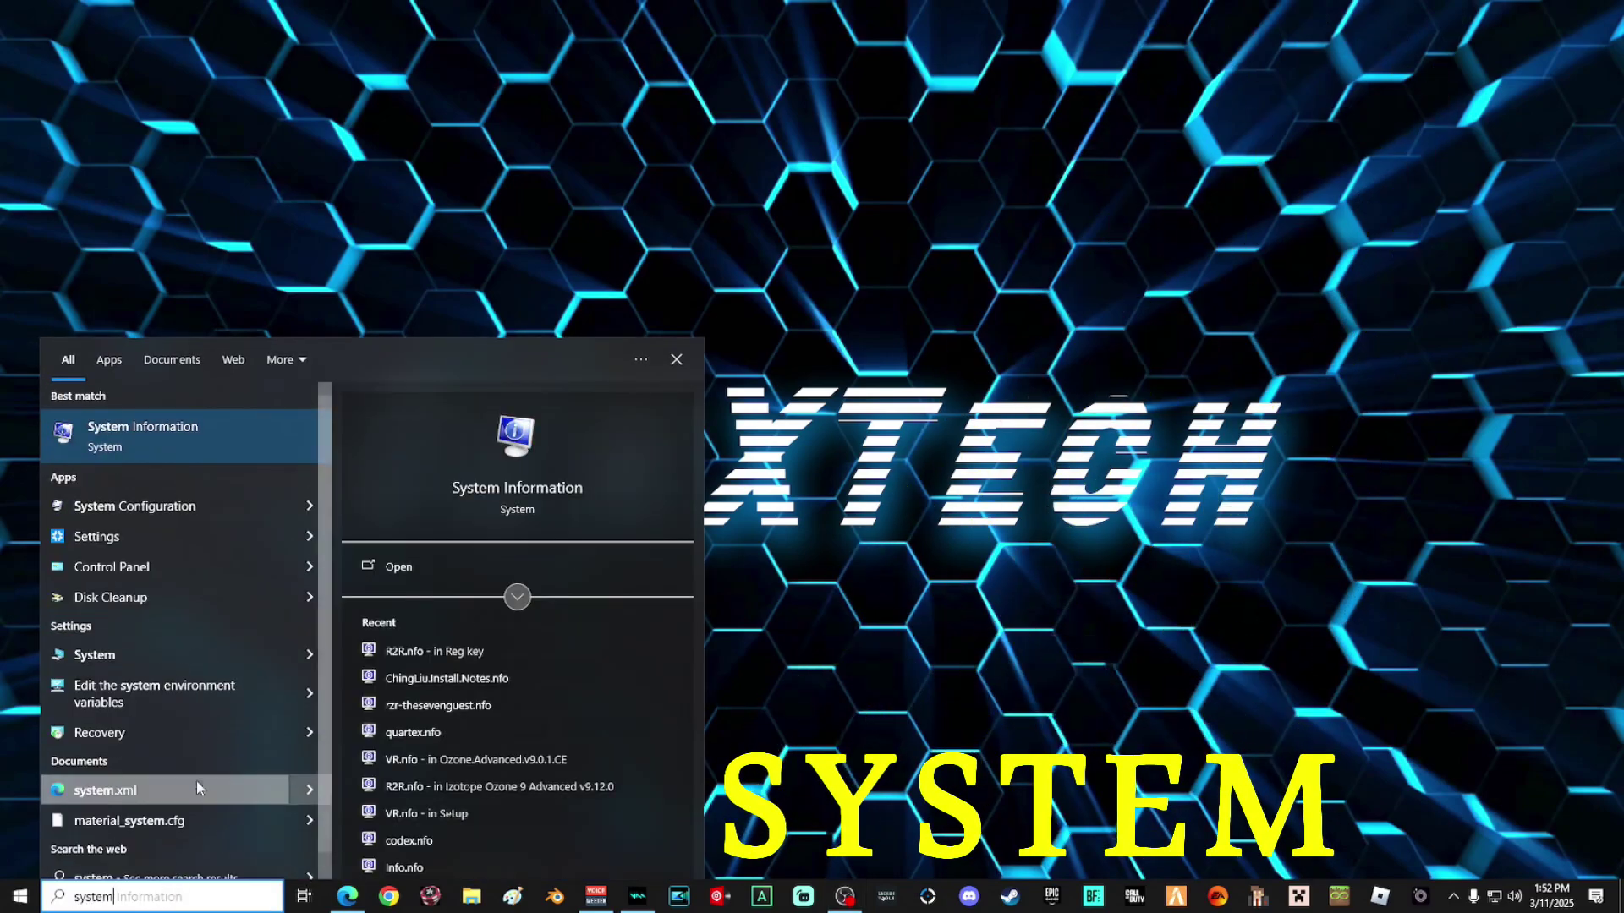
left_click(158, 508)
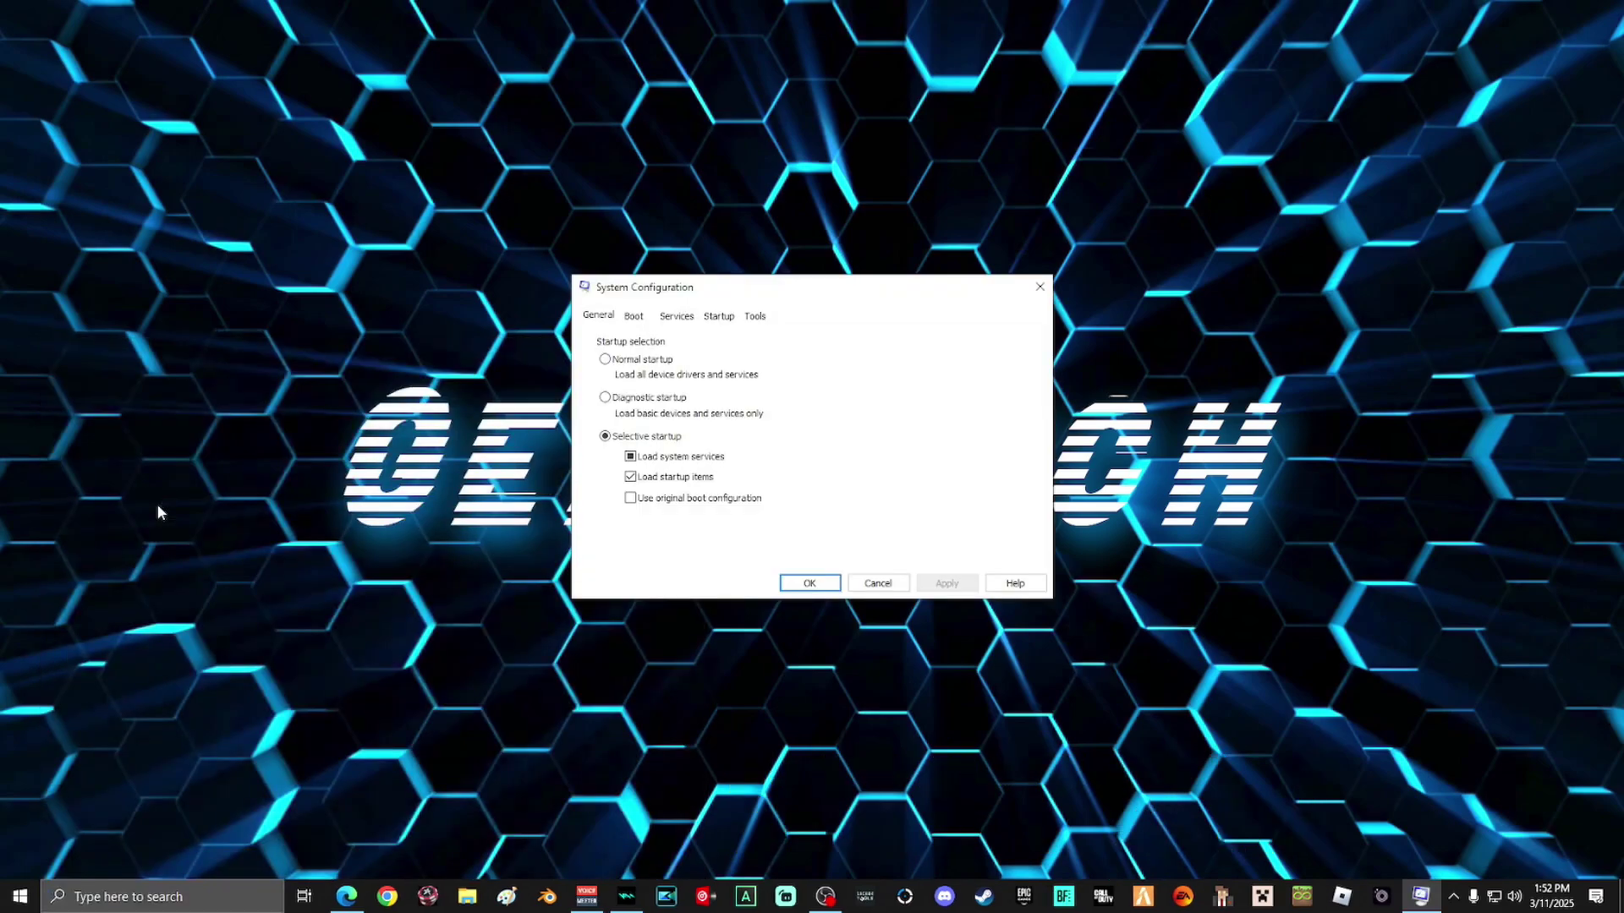
left_click(718, 317)
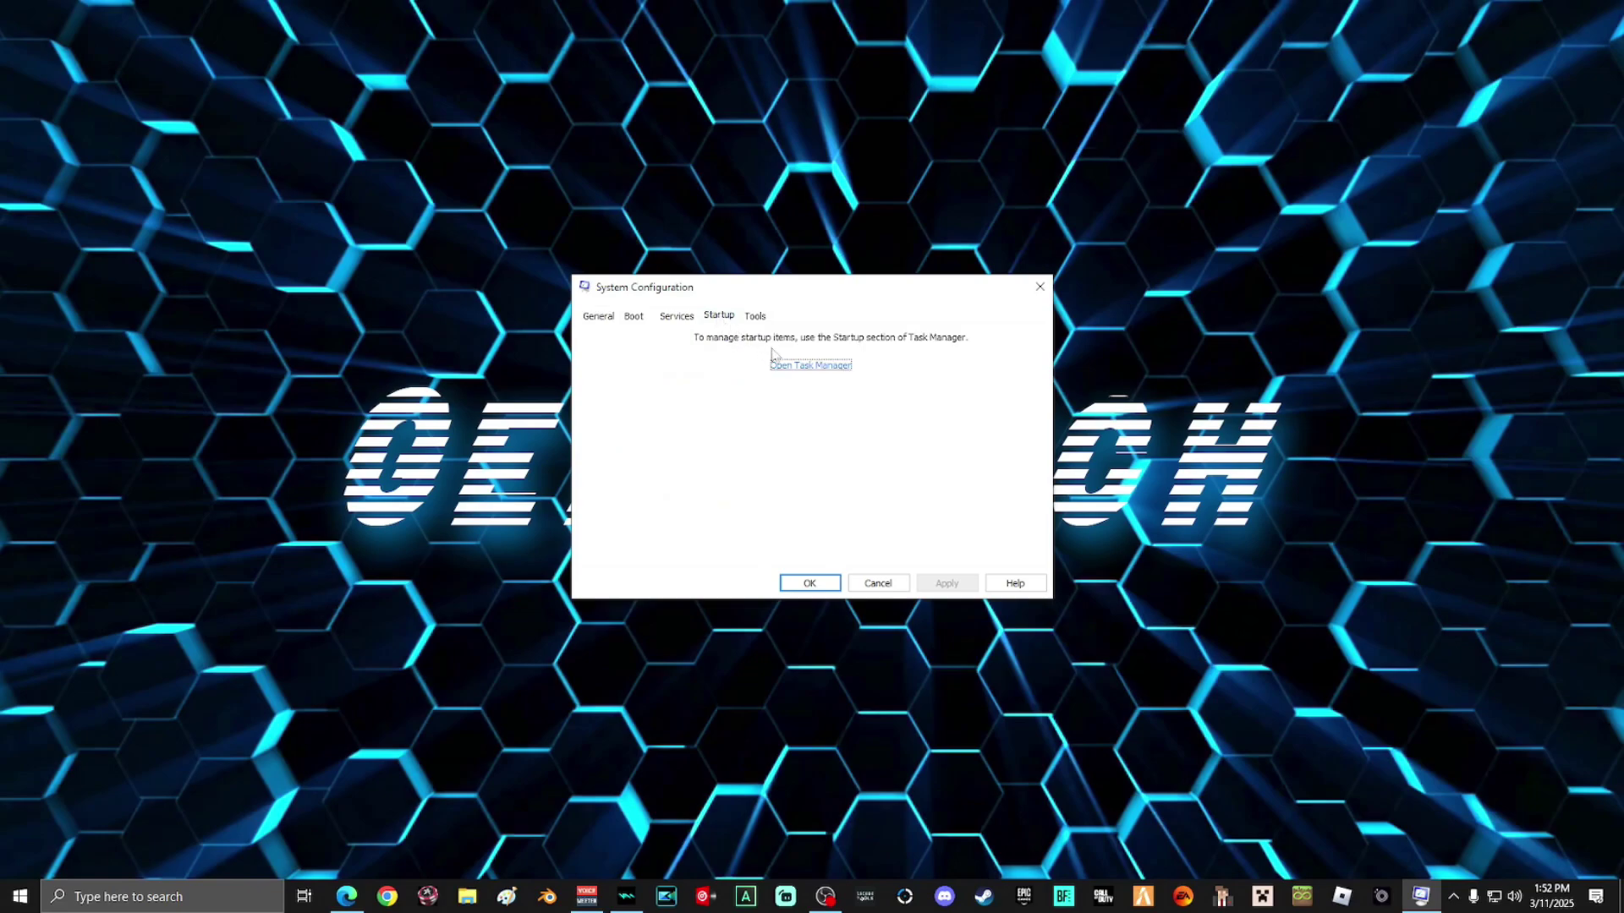
left_click(800, 369)
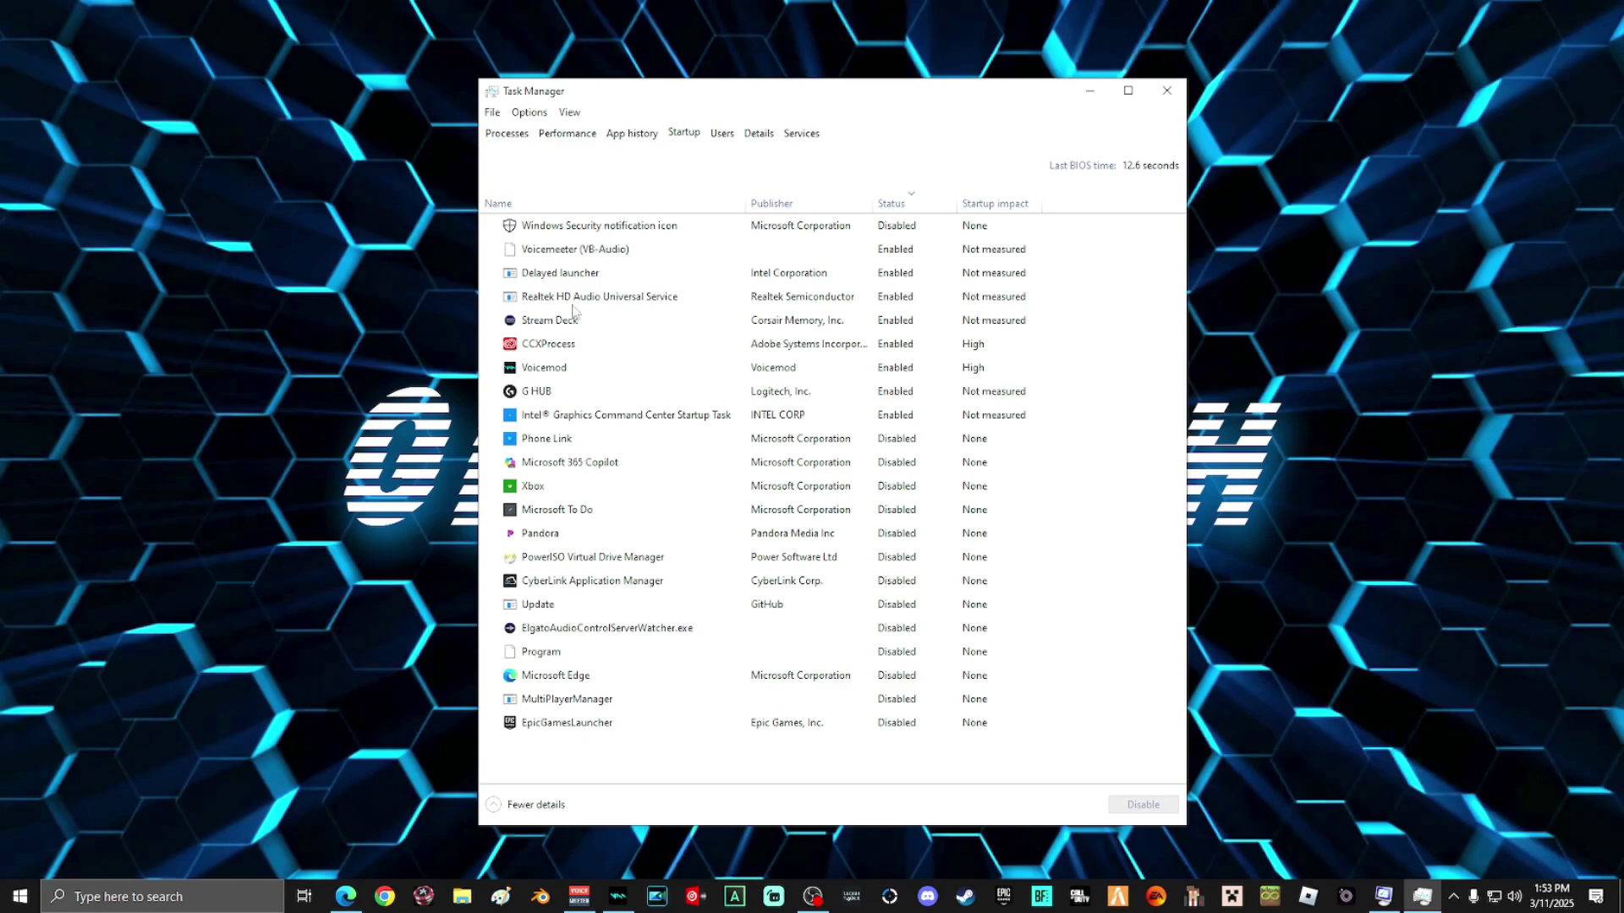
left_click(889, 420)
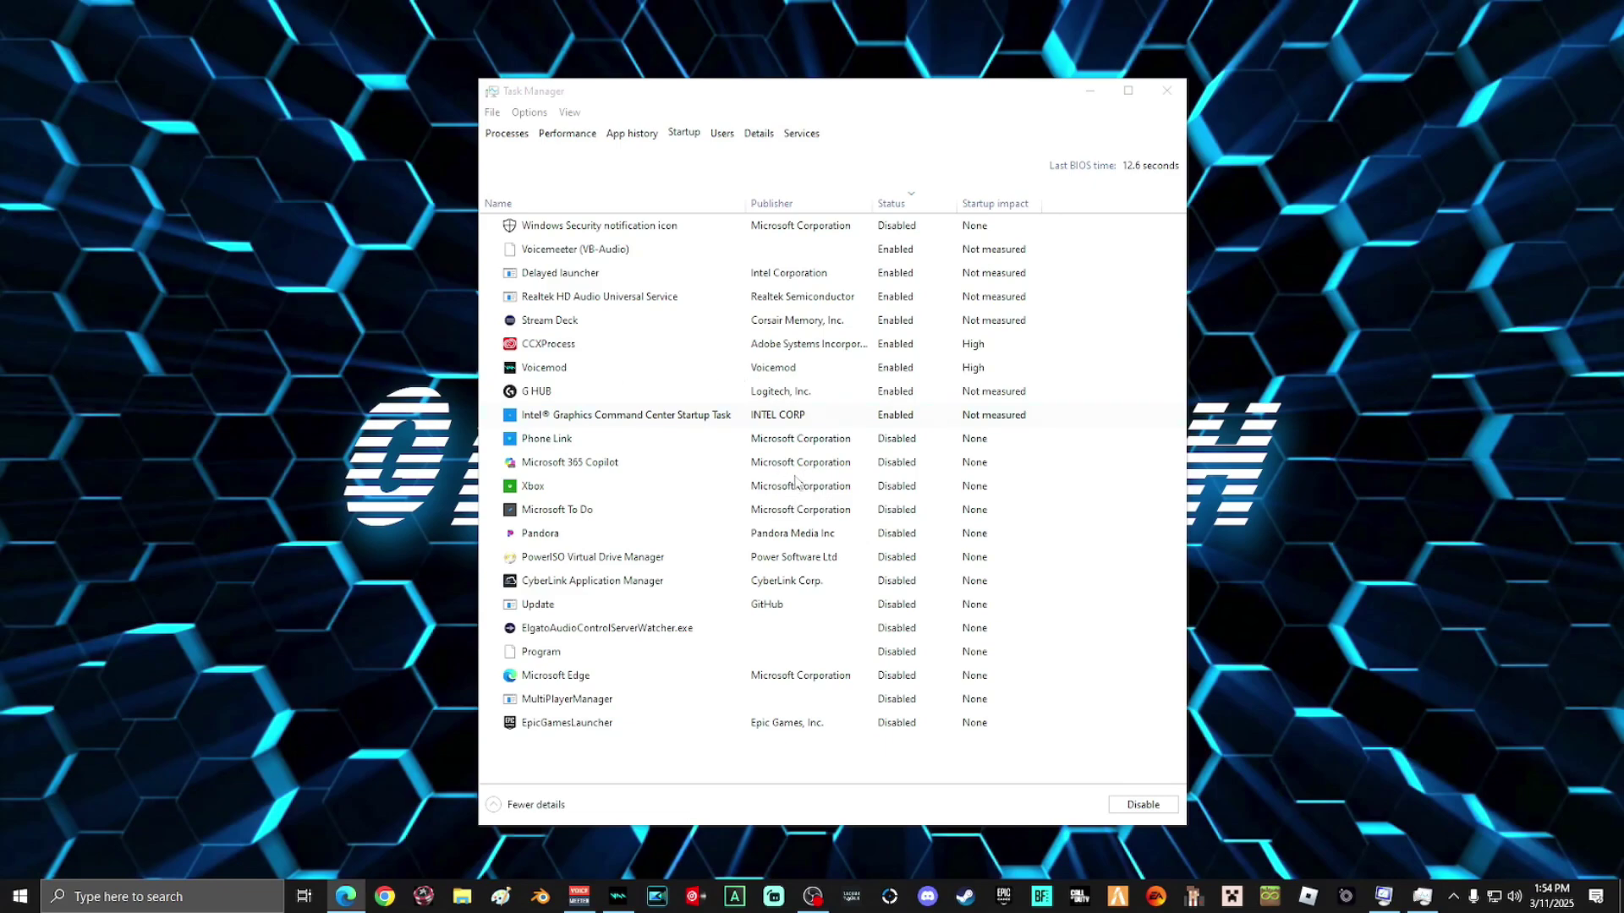
- Close Task Manager to return to System Configuration's Startup tab
left_click(1164, 96)
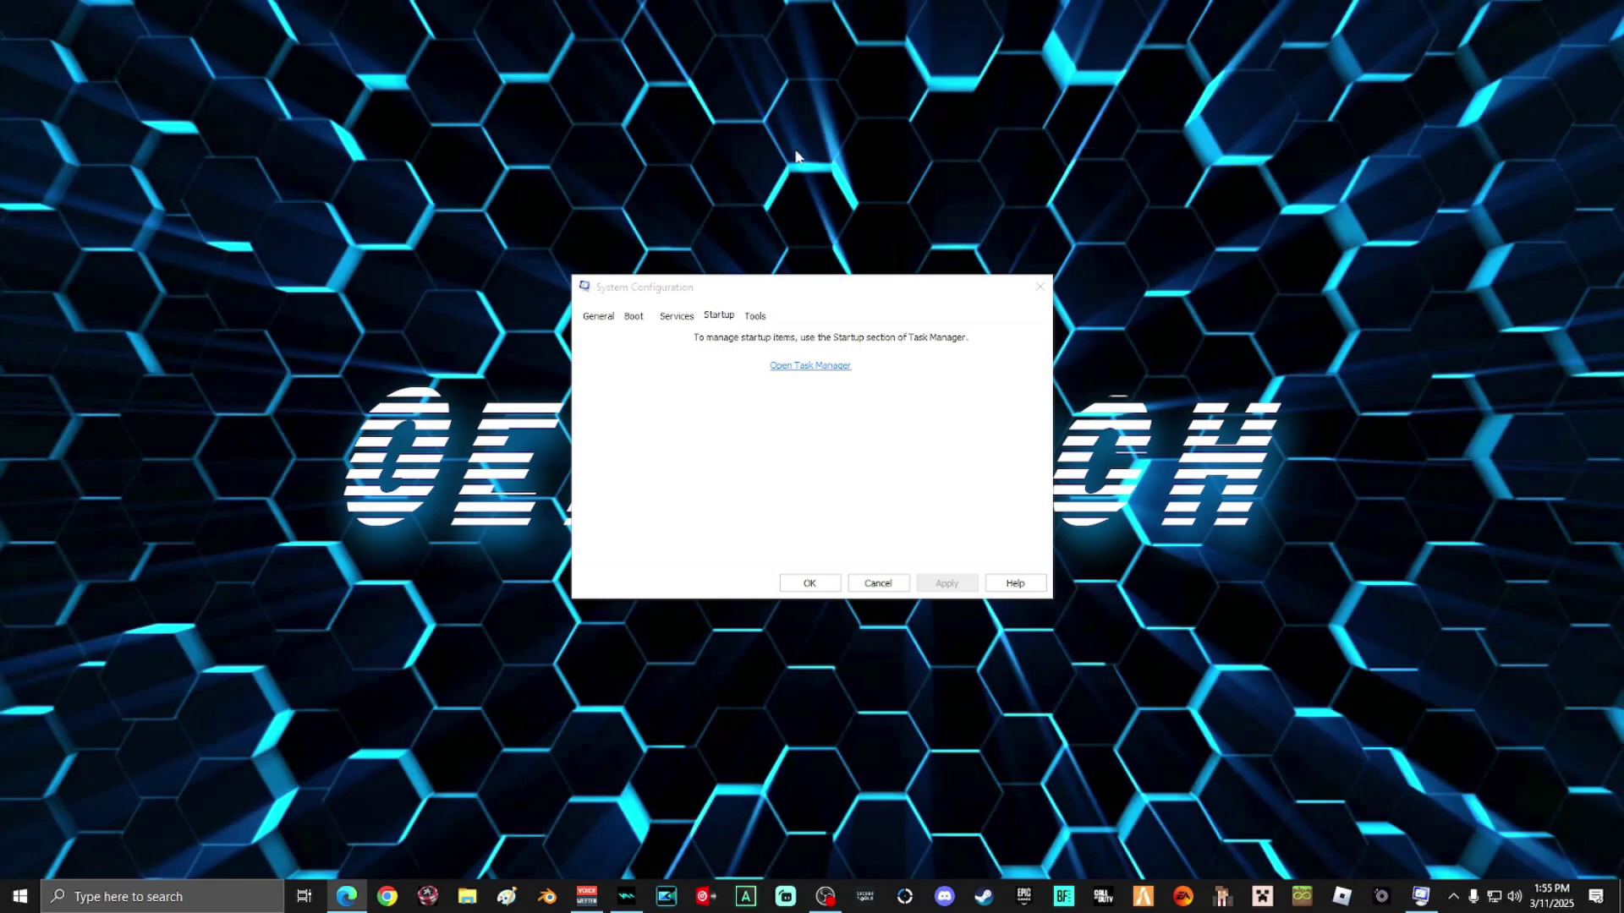
- On the Services tab, hide all Microsoft services and uncheck EAAntiCheatService
left_click(675, 316)
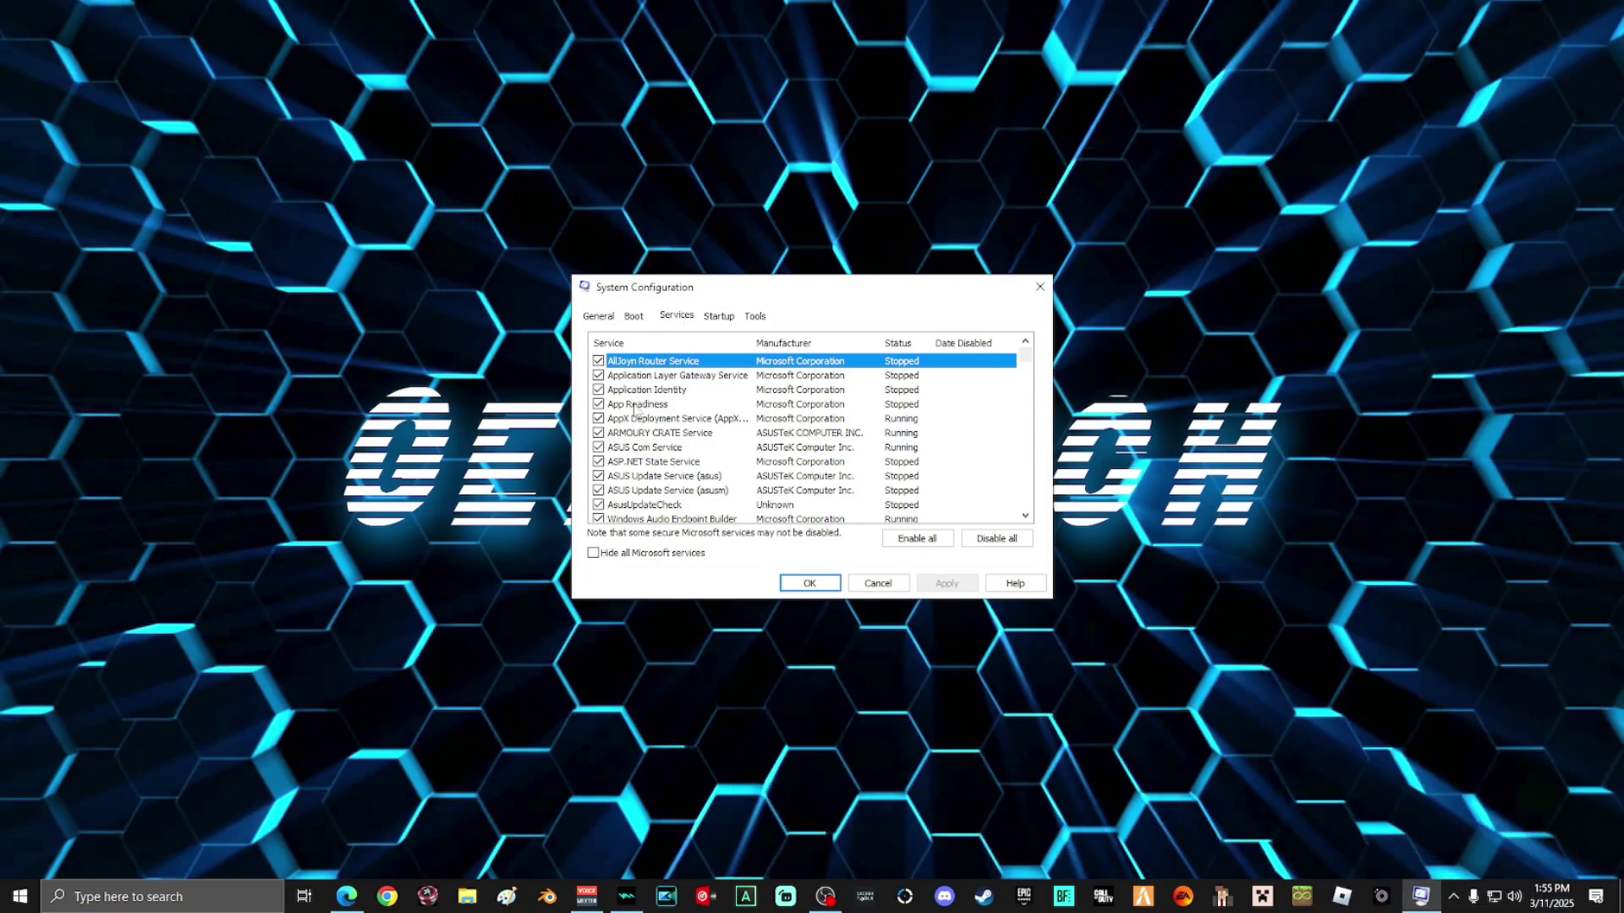
left_click(592, 553)
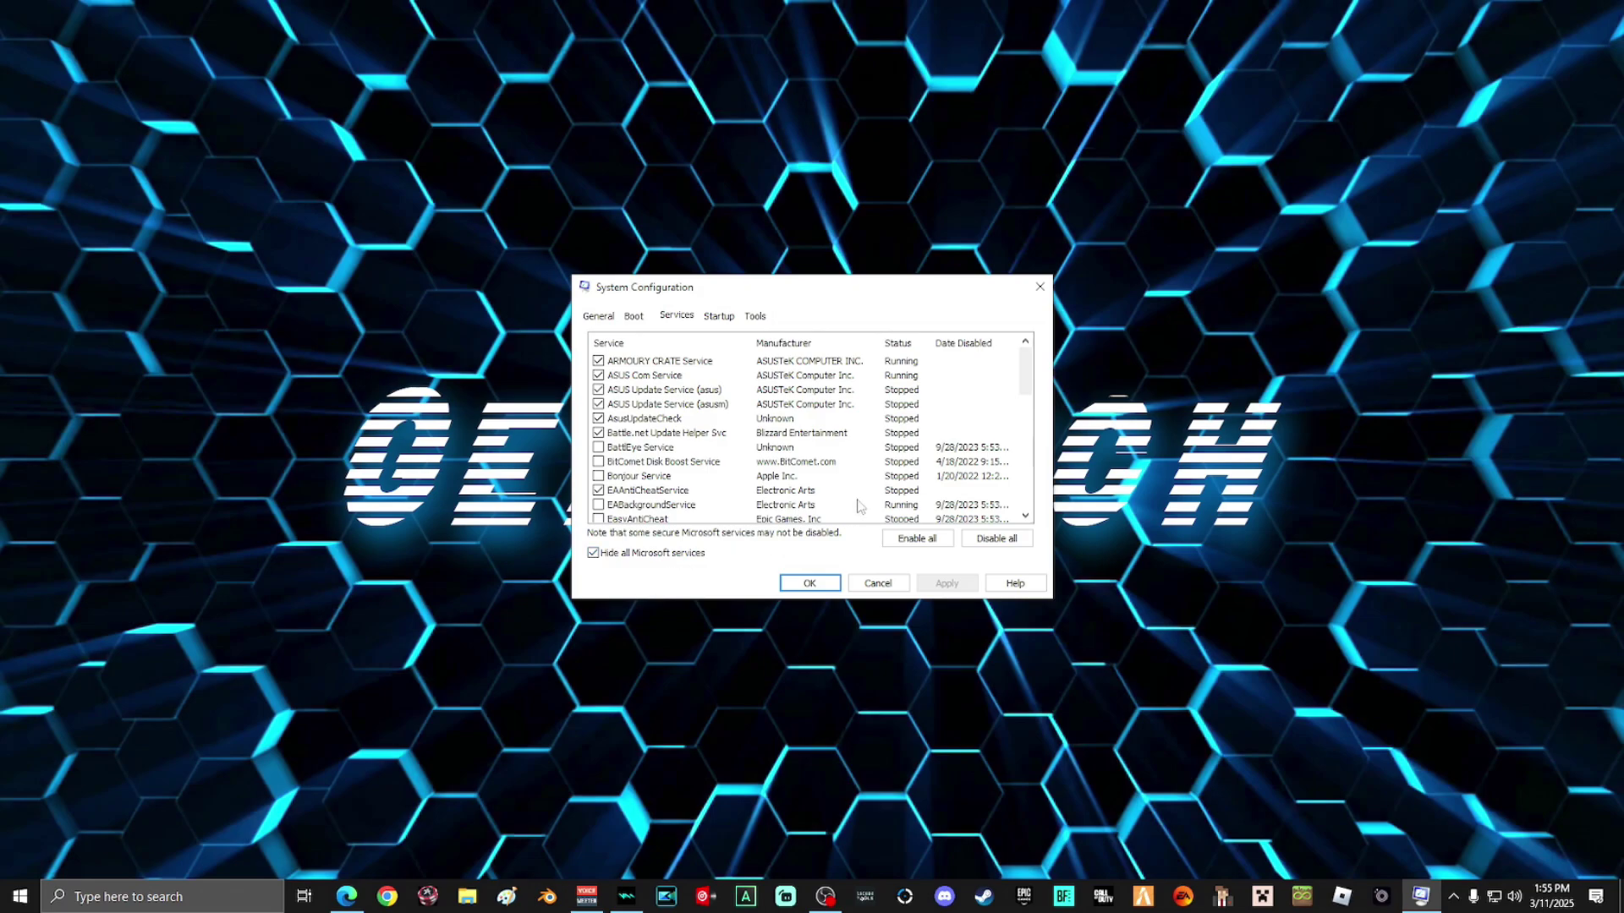
left_click_drag(1026, 378, 1020, 499)
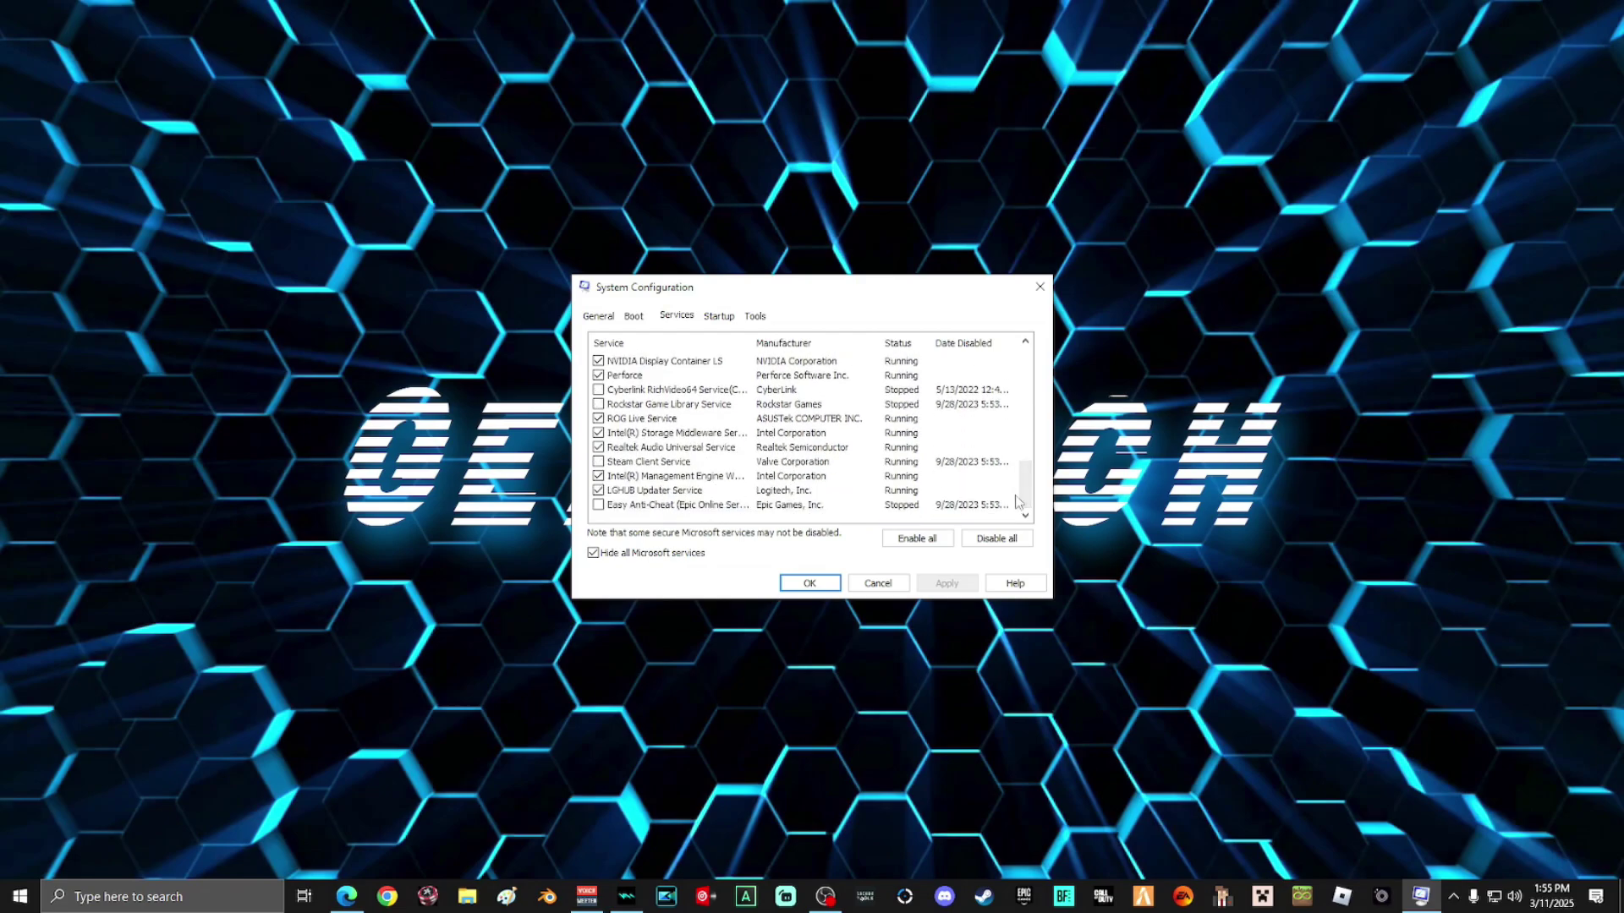
left_click_drag(1019, 497, 1028, 388)
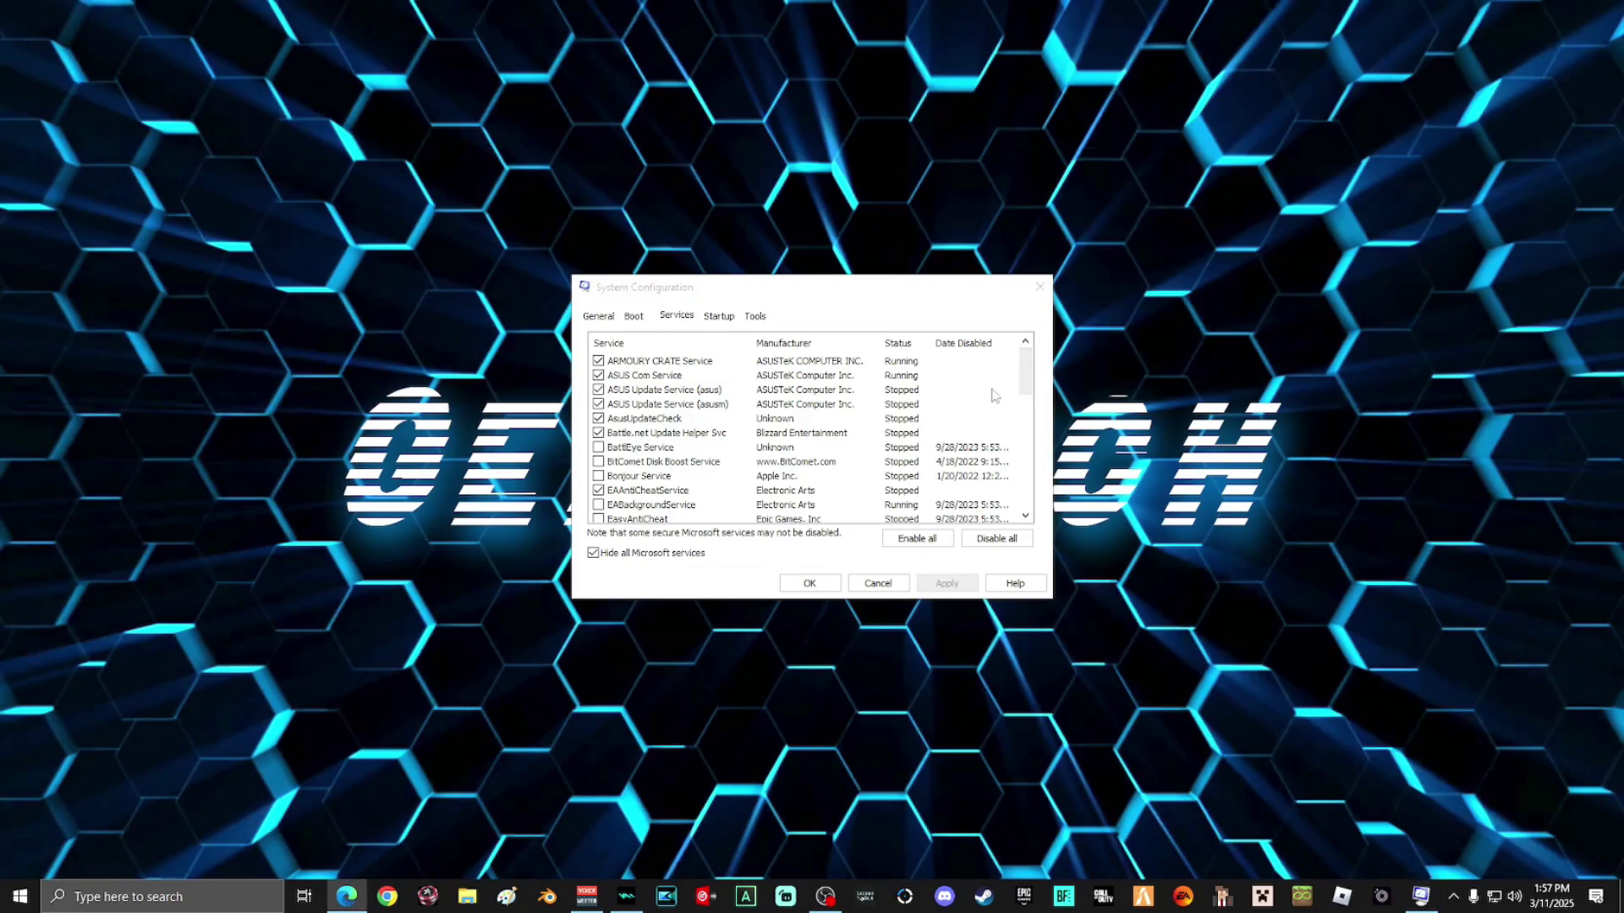
left_click_drag(1029, 370, 1028, 479)
- Apply the service changes and exit System Configuration without restarting
left_click(954, 589)
left_click(812, 586)
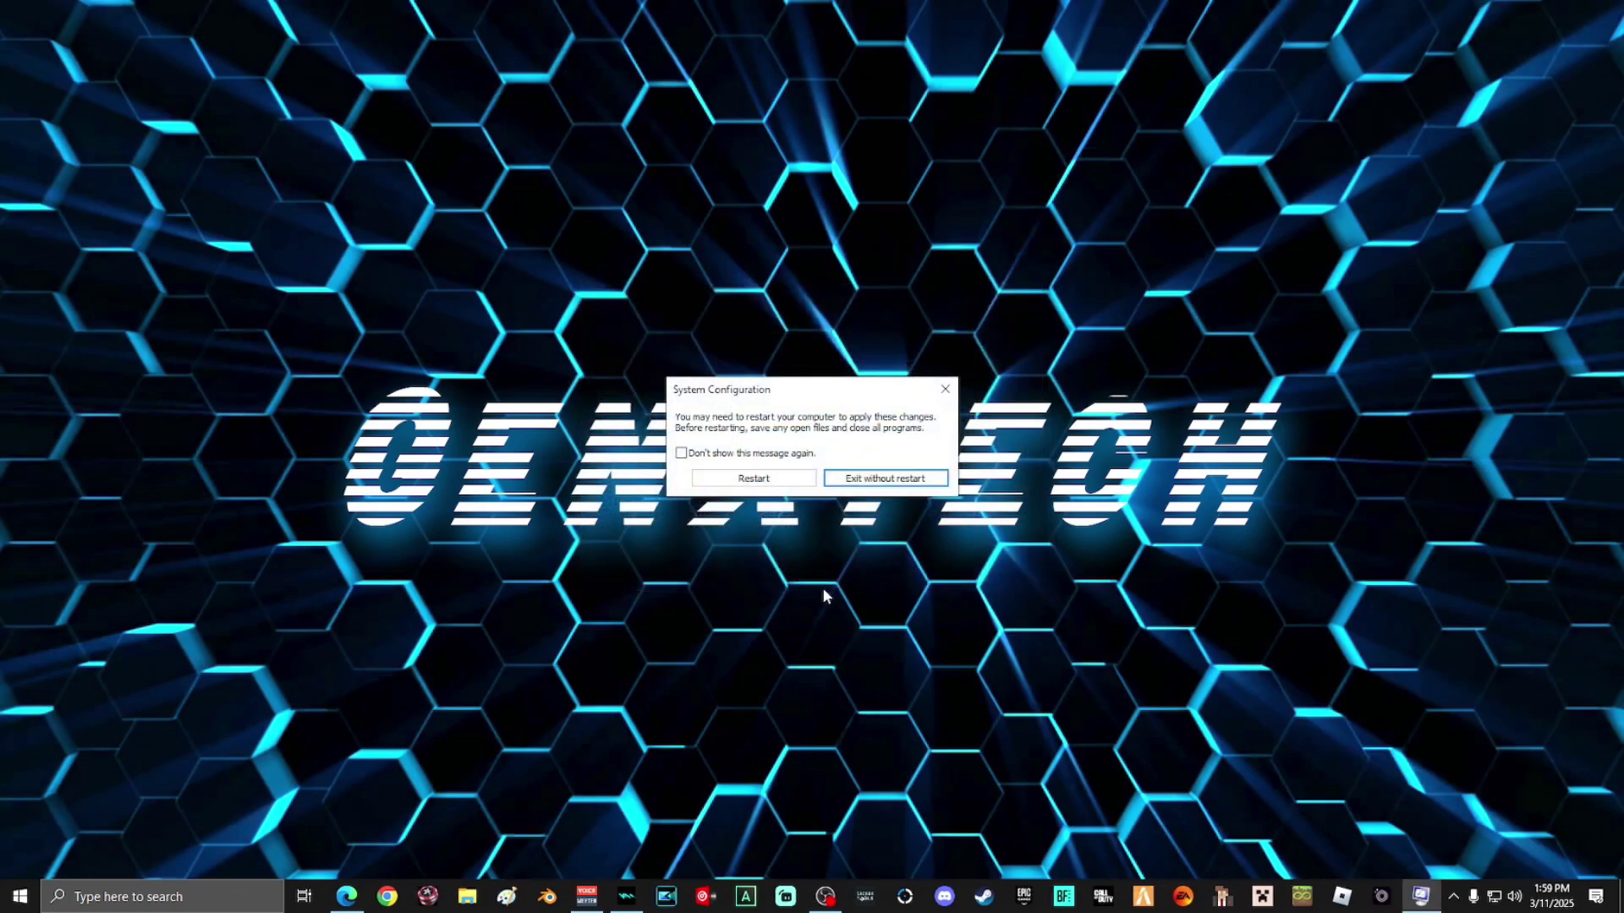
left_click(891, 482)
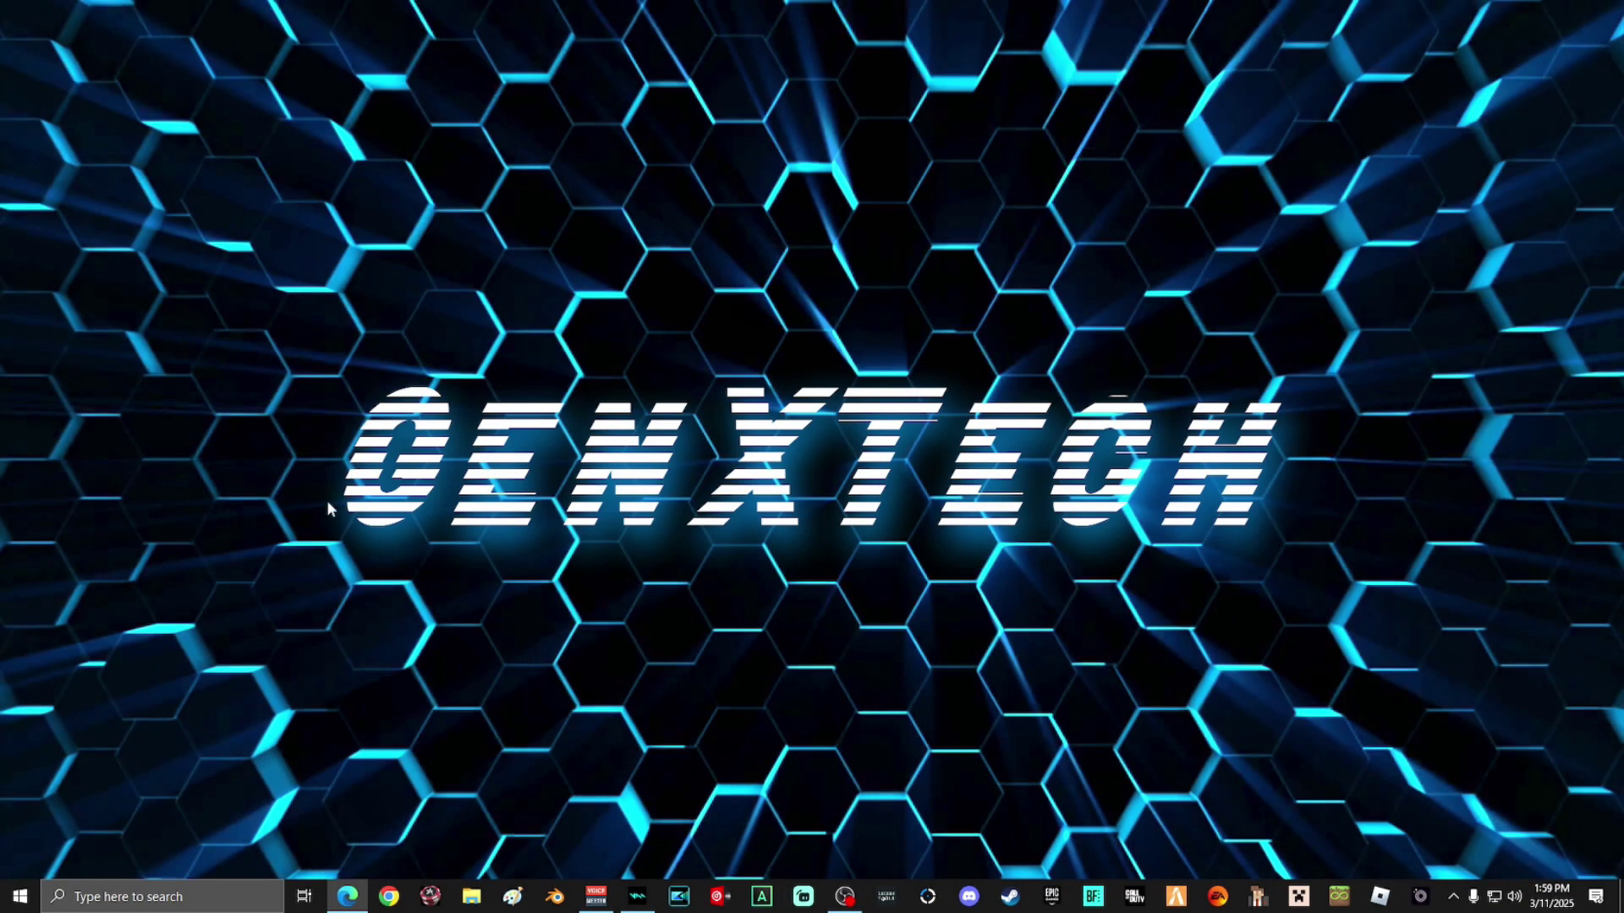
left_click(199, 895)
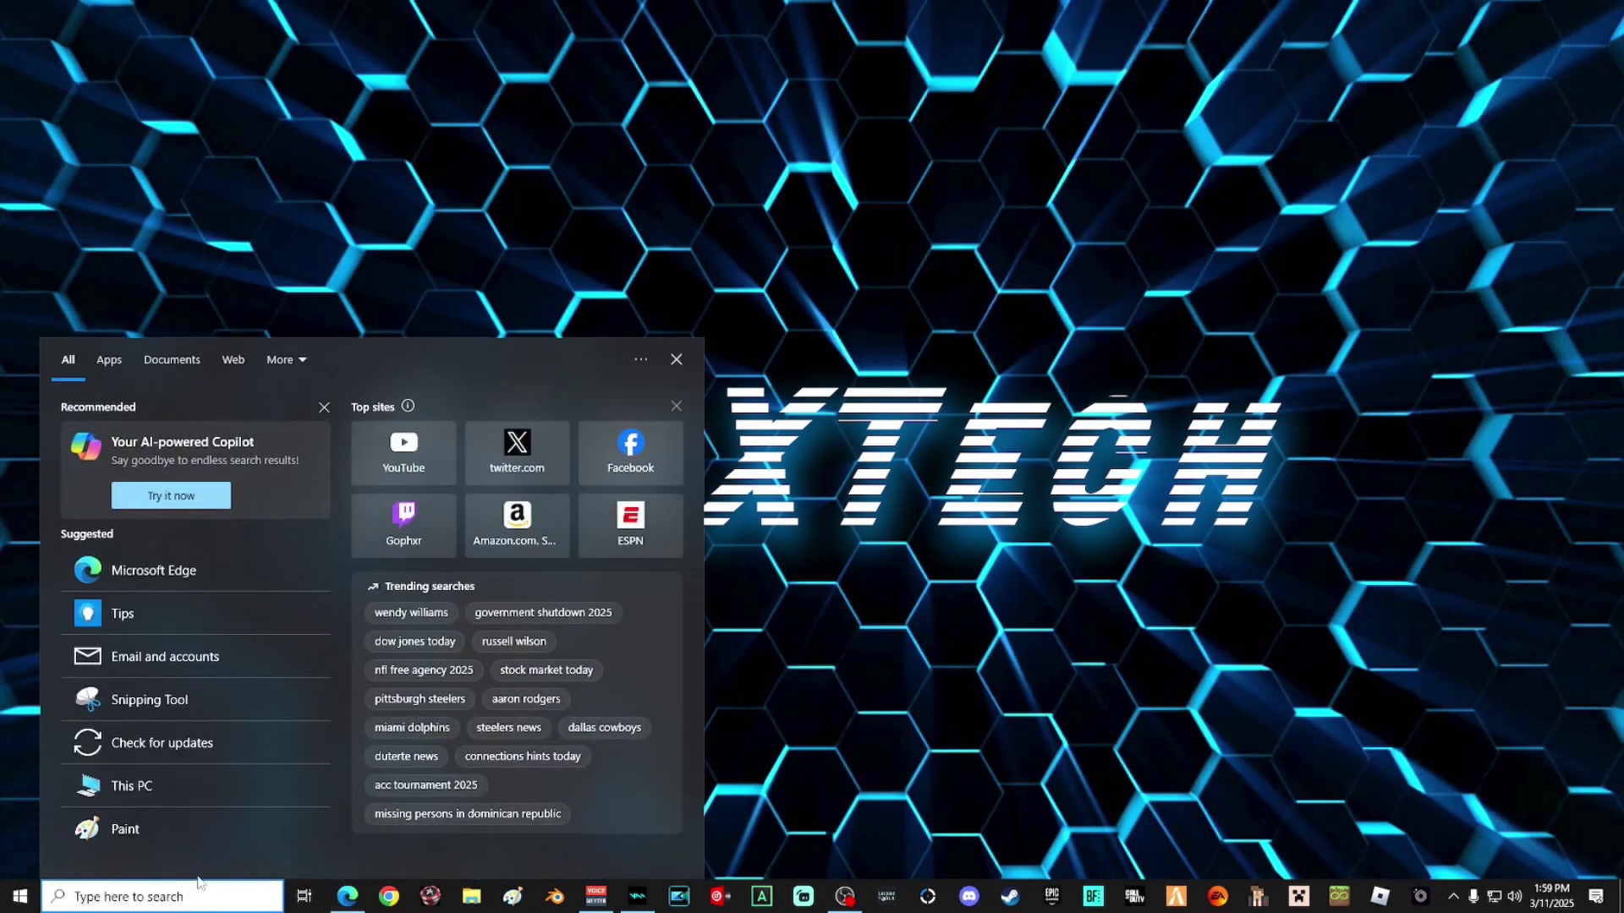
- Search 'update', check for new Windows updates, then go to Advanced options
type("update")
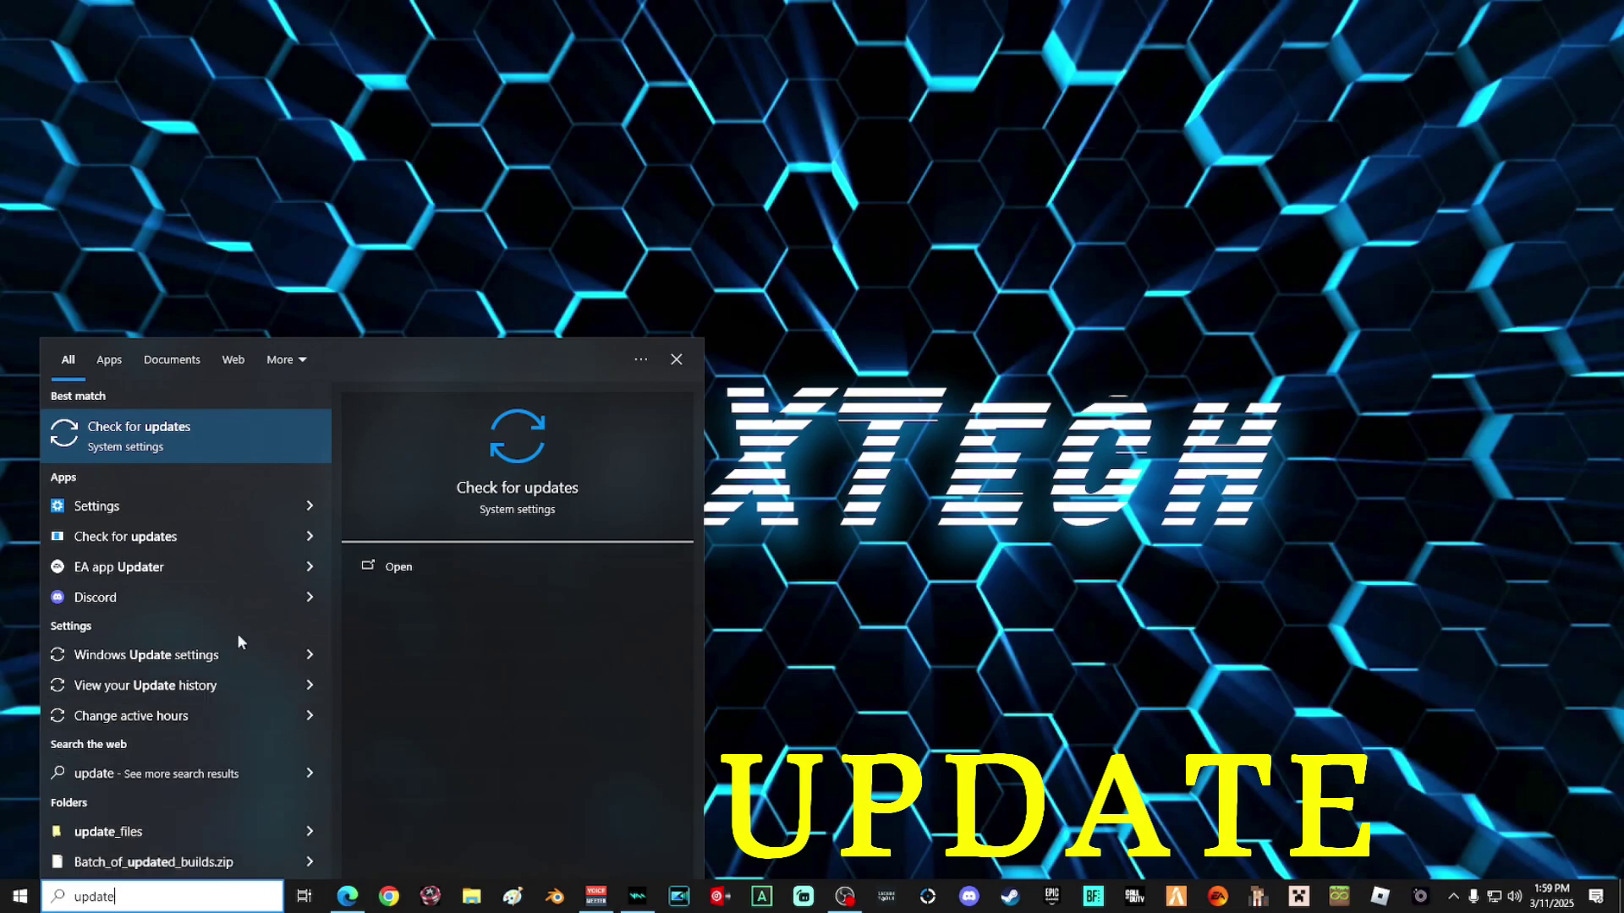
left_click(176, 434)
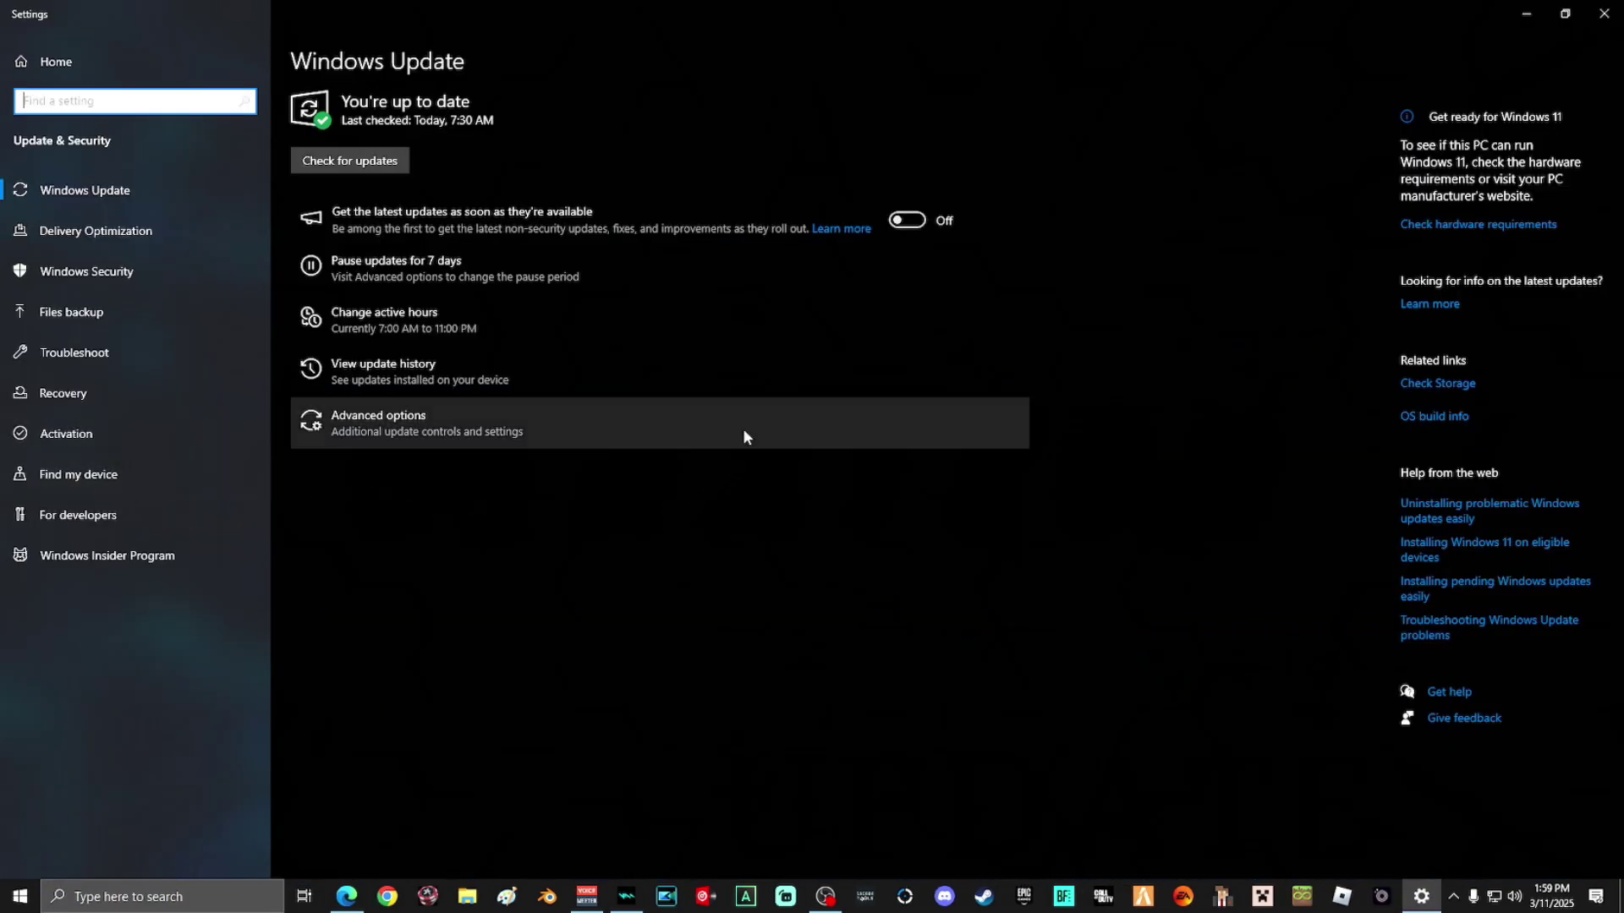
left_click(372, 161)
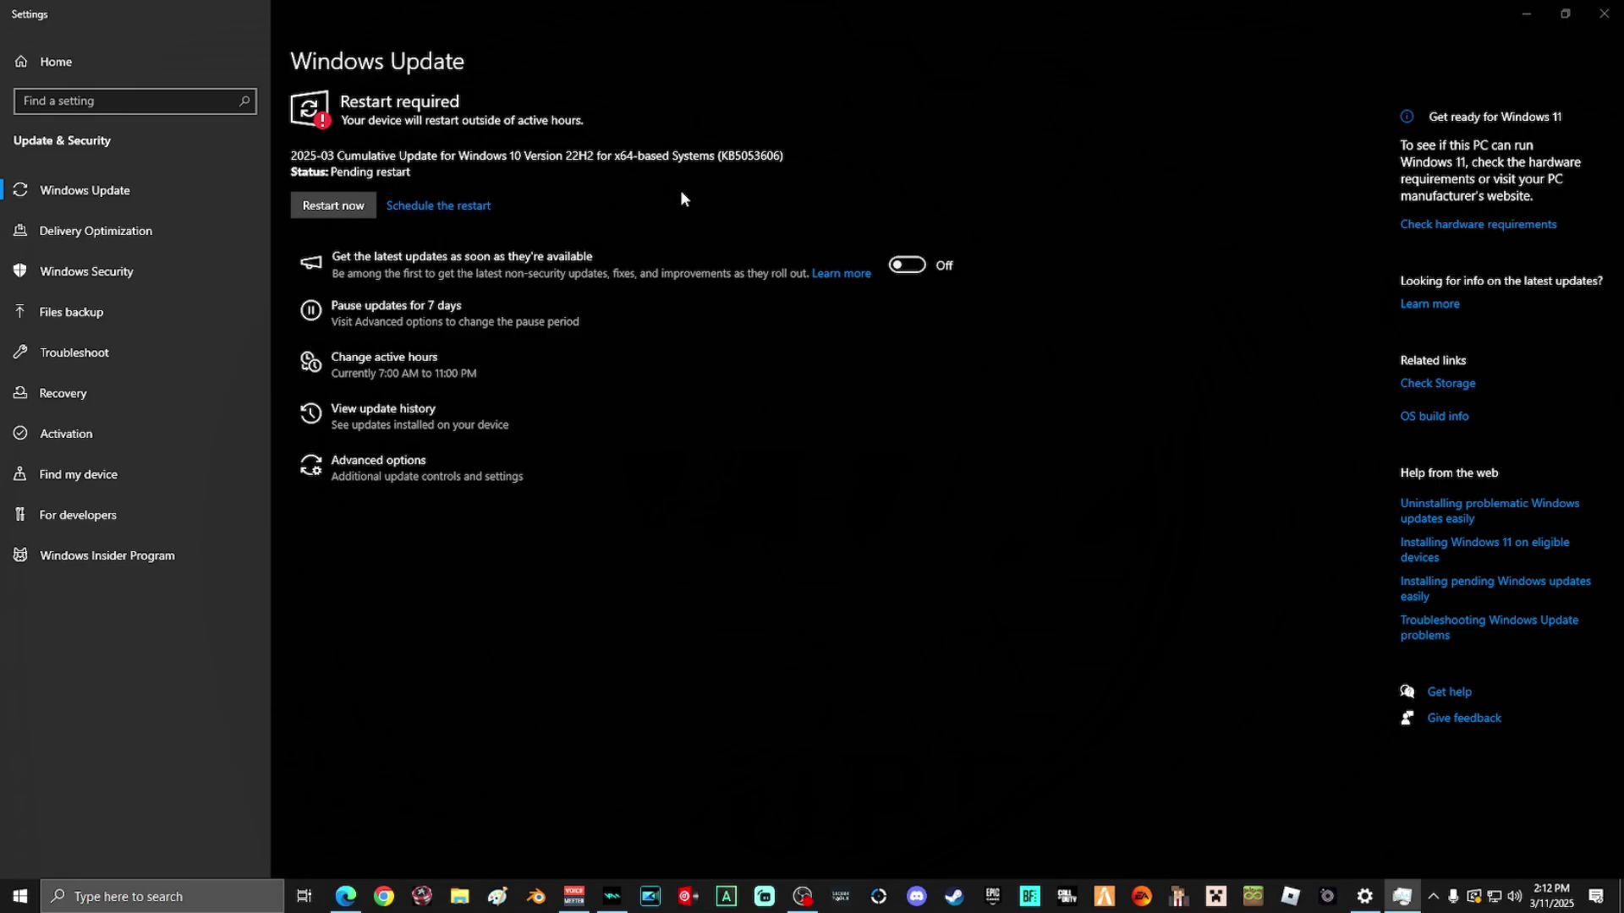
left_click(388, 475)
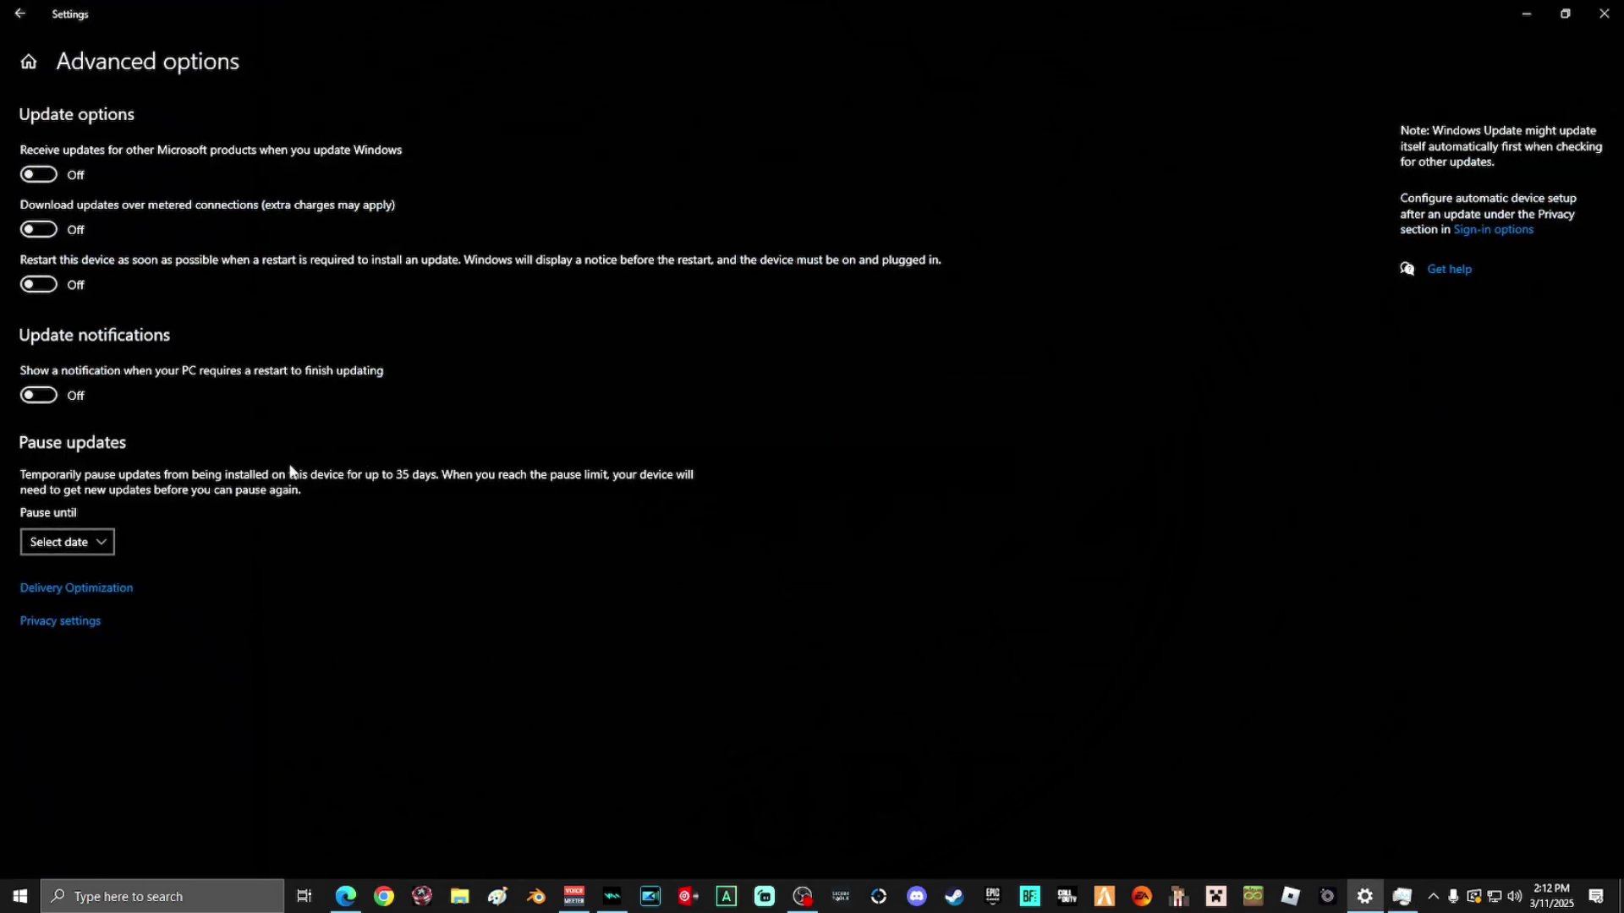
- Pause updates until Sunday, March 30, 2025
left_click(99, 546)
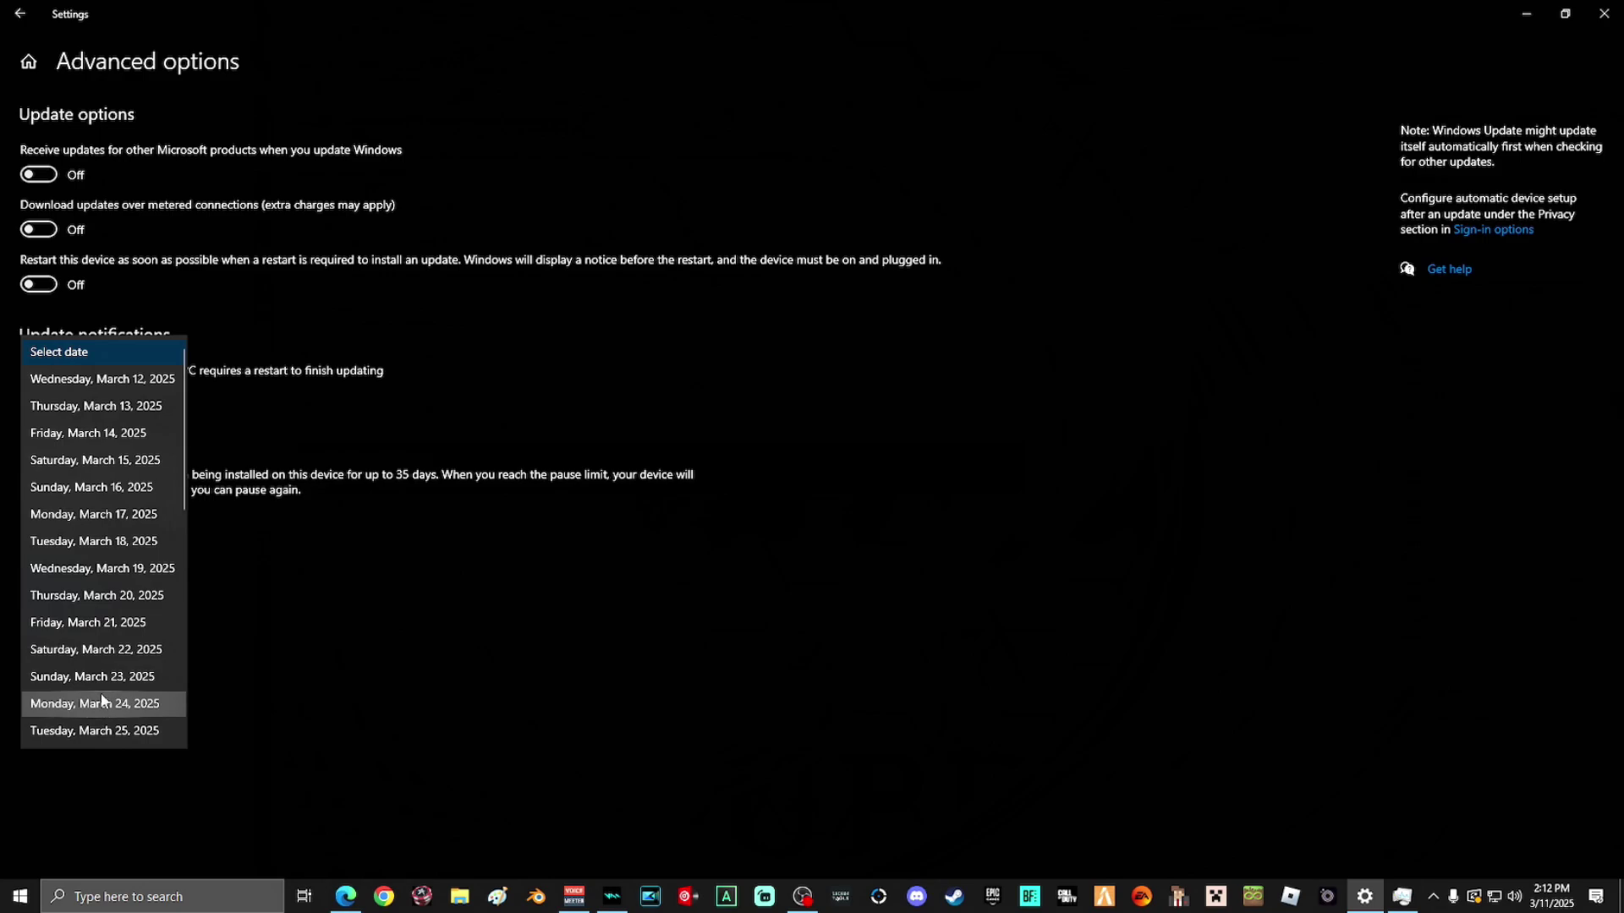
scroll(101, 699, "down", 2)
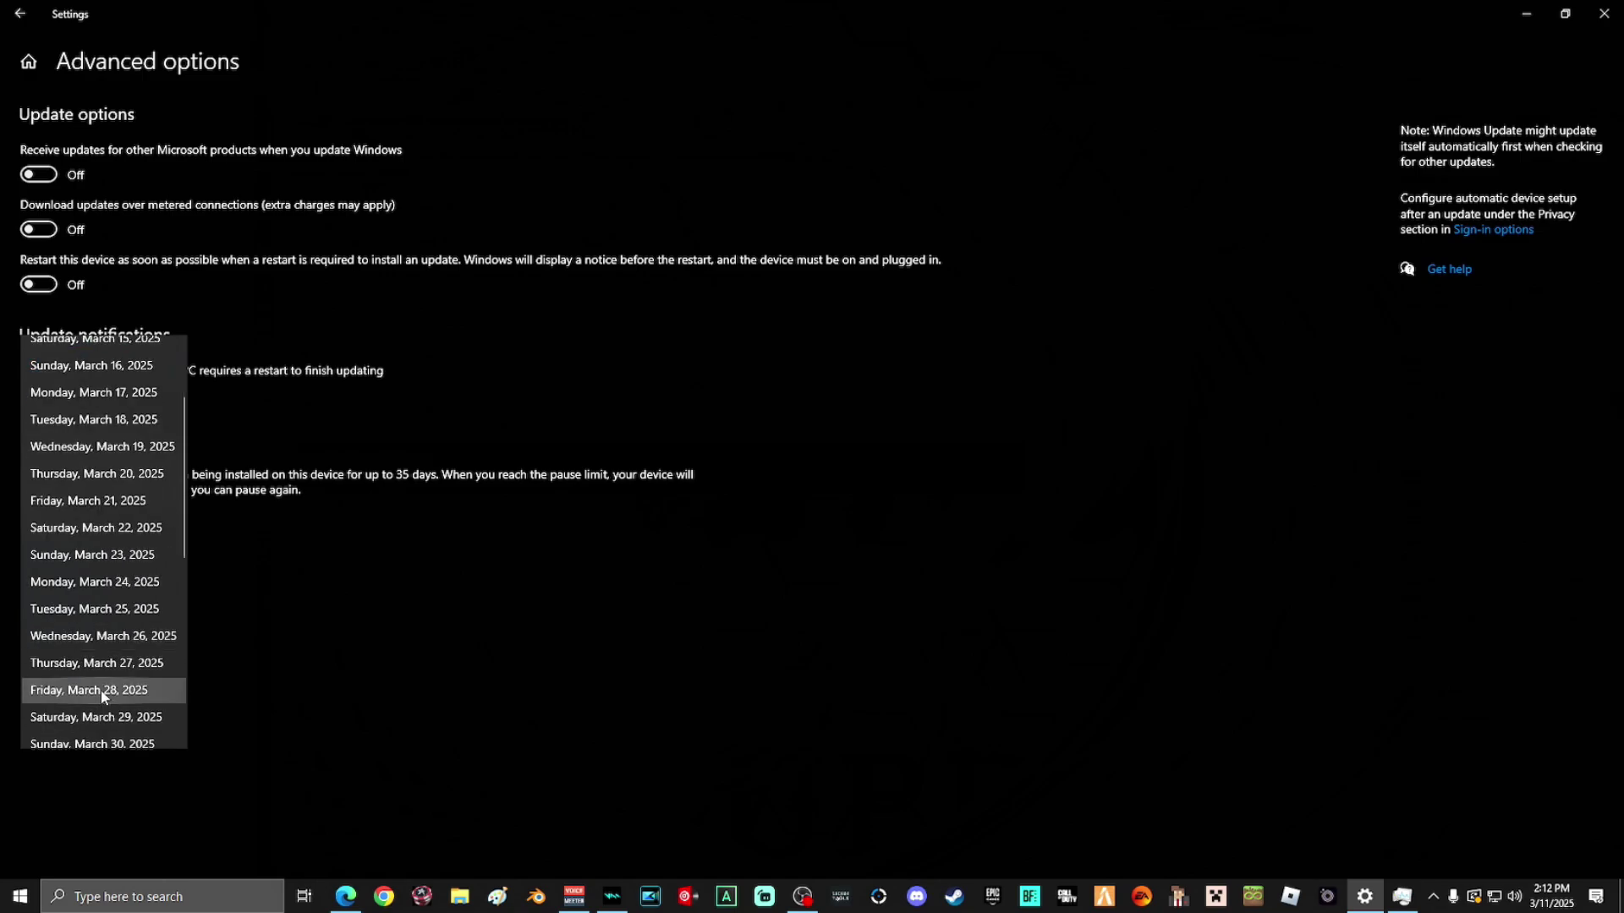
scroll(100, 688, "down", 1)
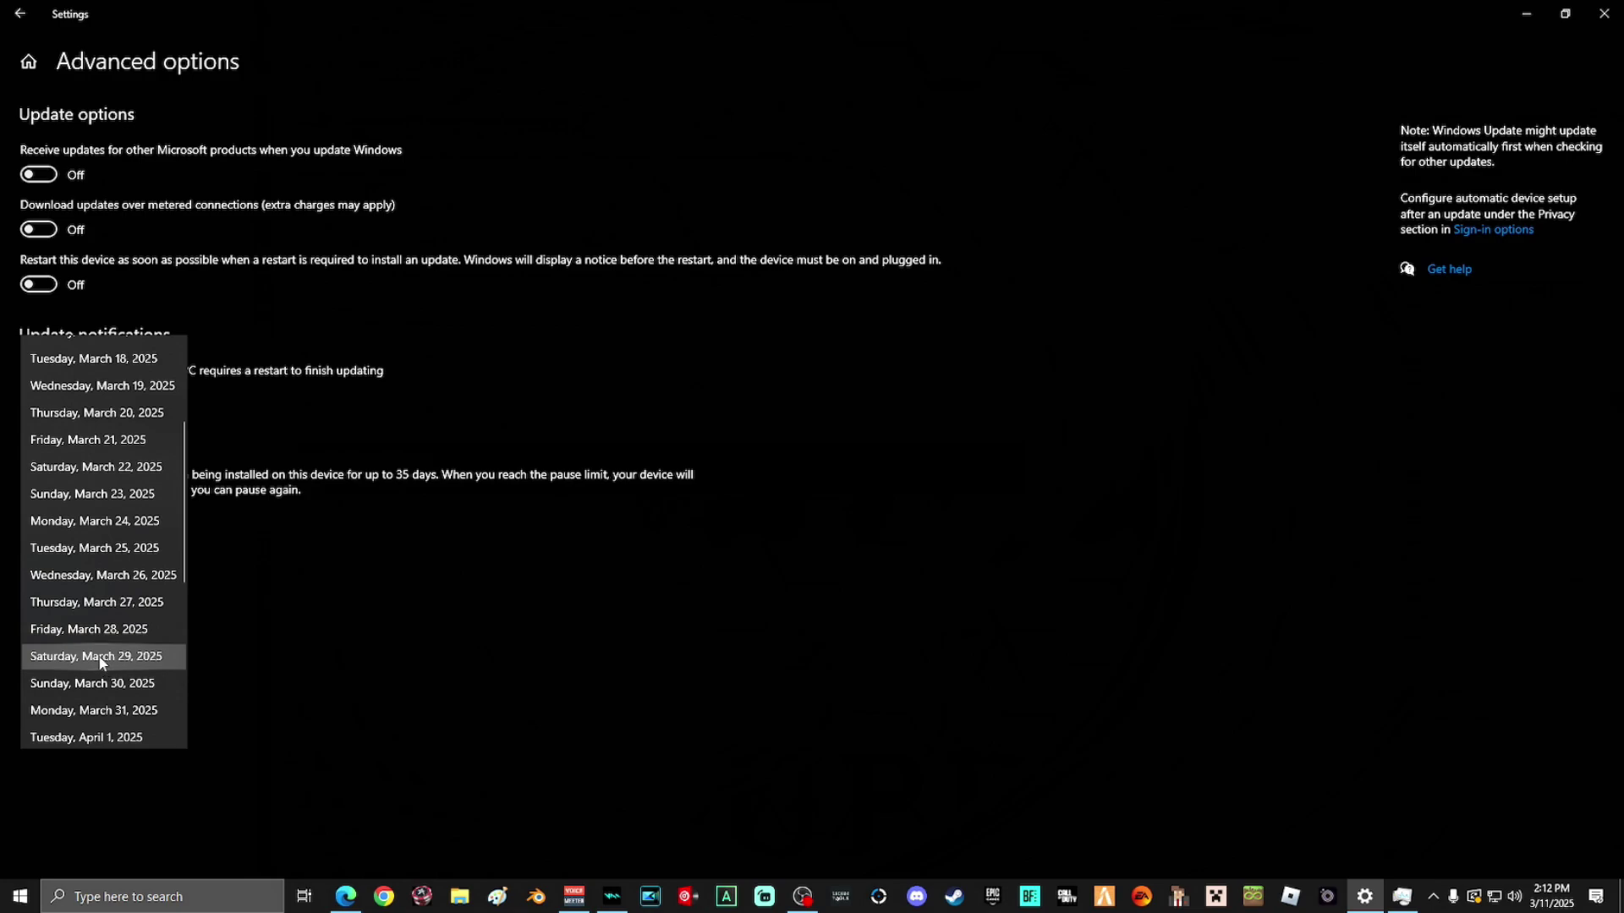
scroll(103, 660, "down", 1)
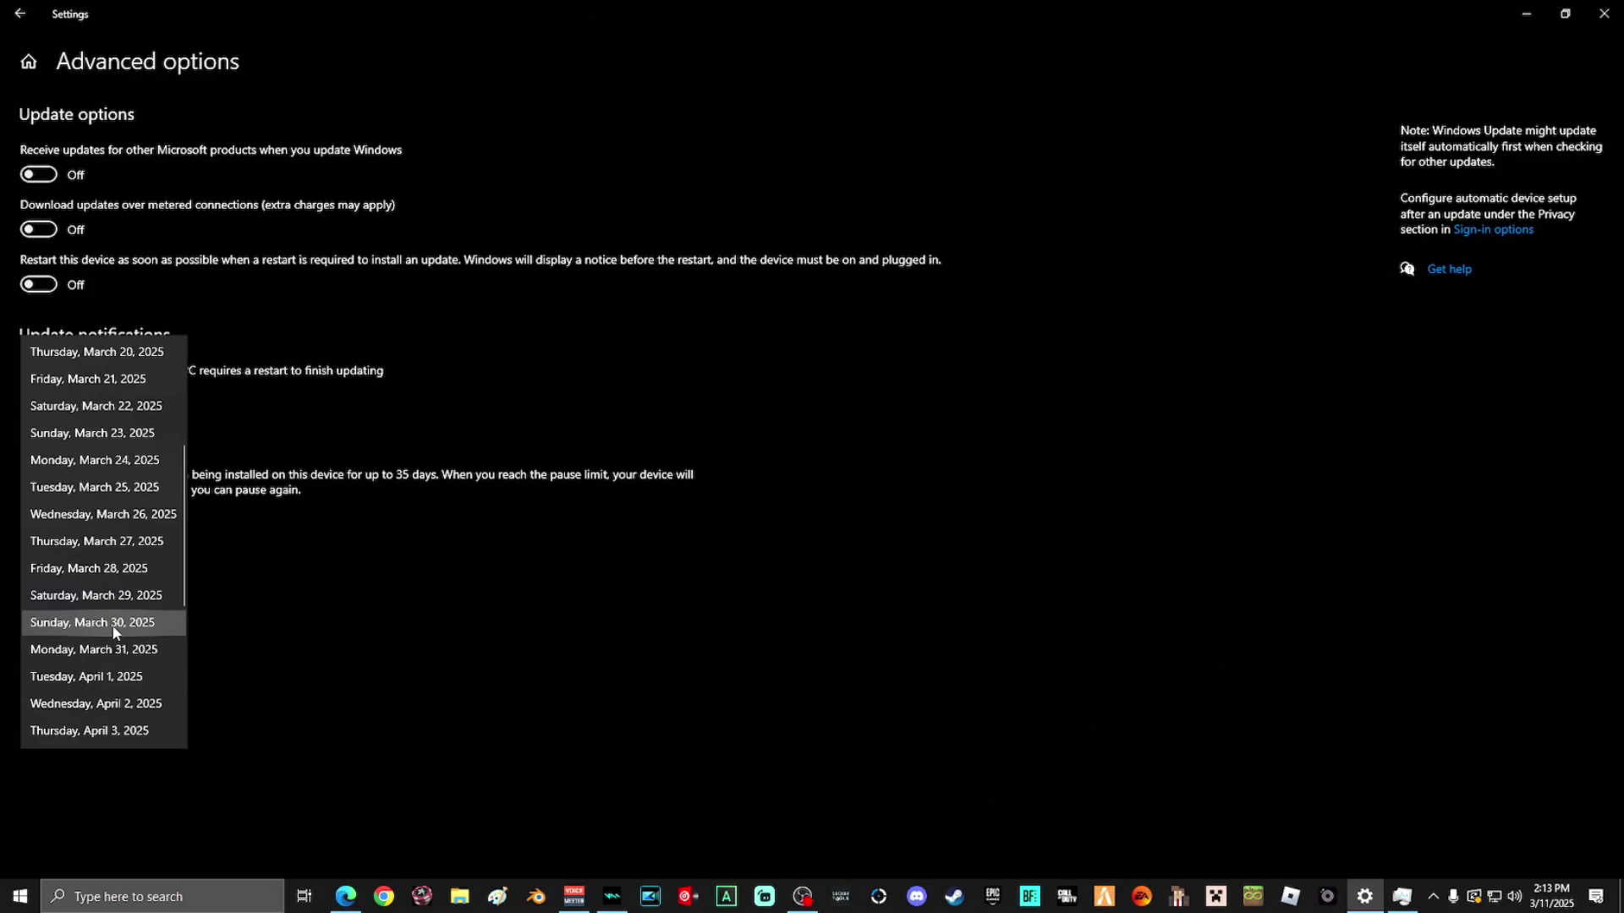
left_click(116, 626)
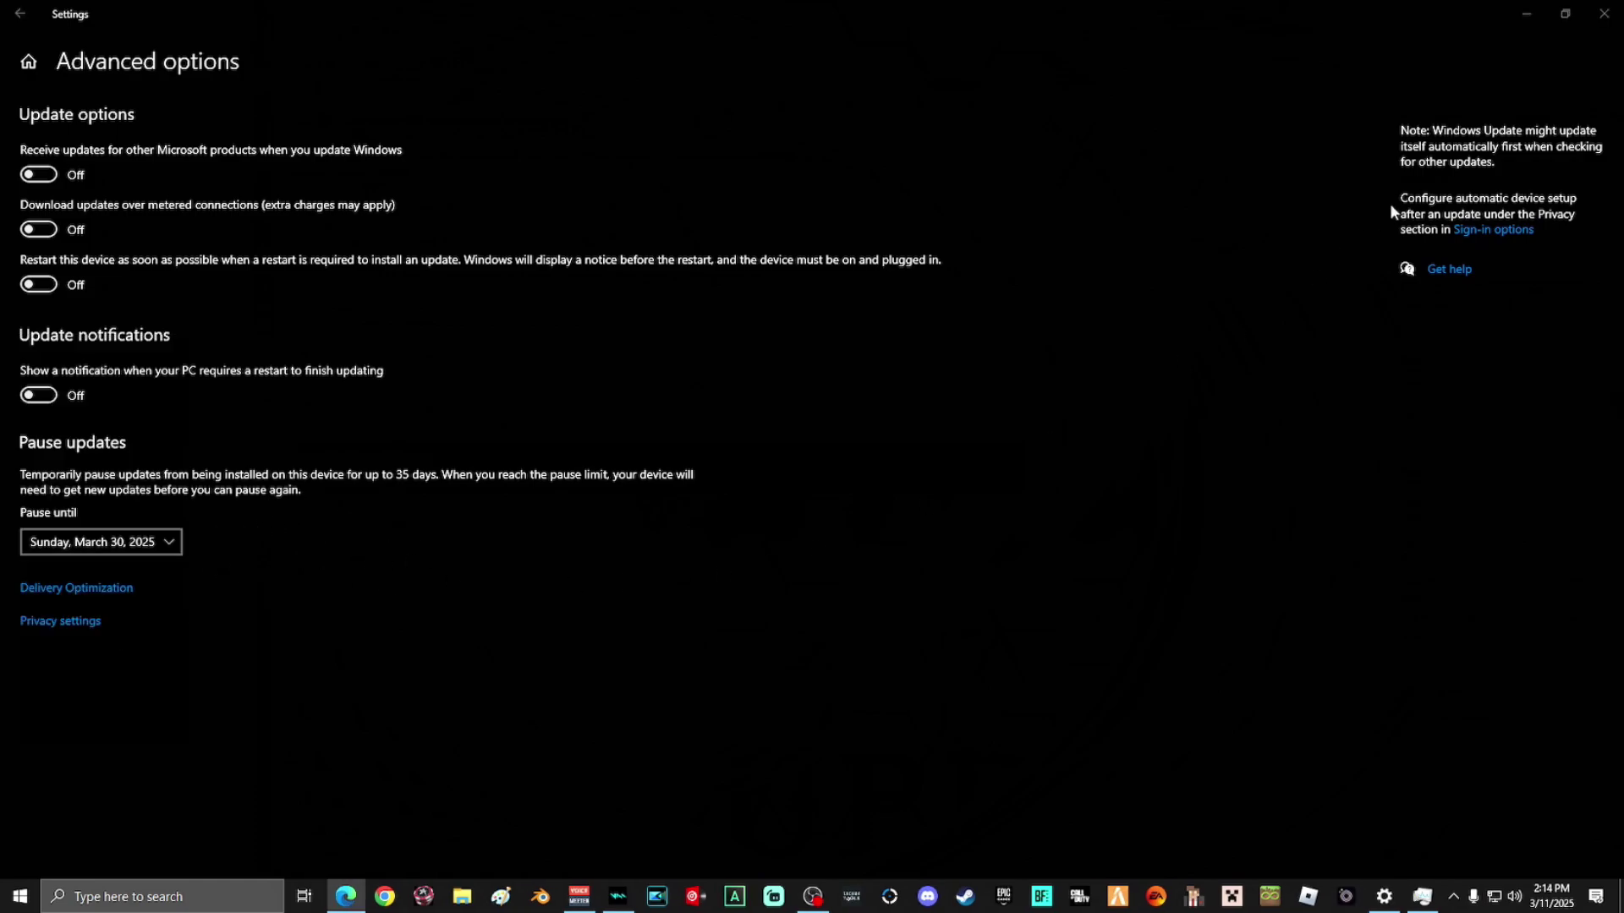
- Close Settings and open the Run dialog with 'temp' entered
left_click(1601, 15)
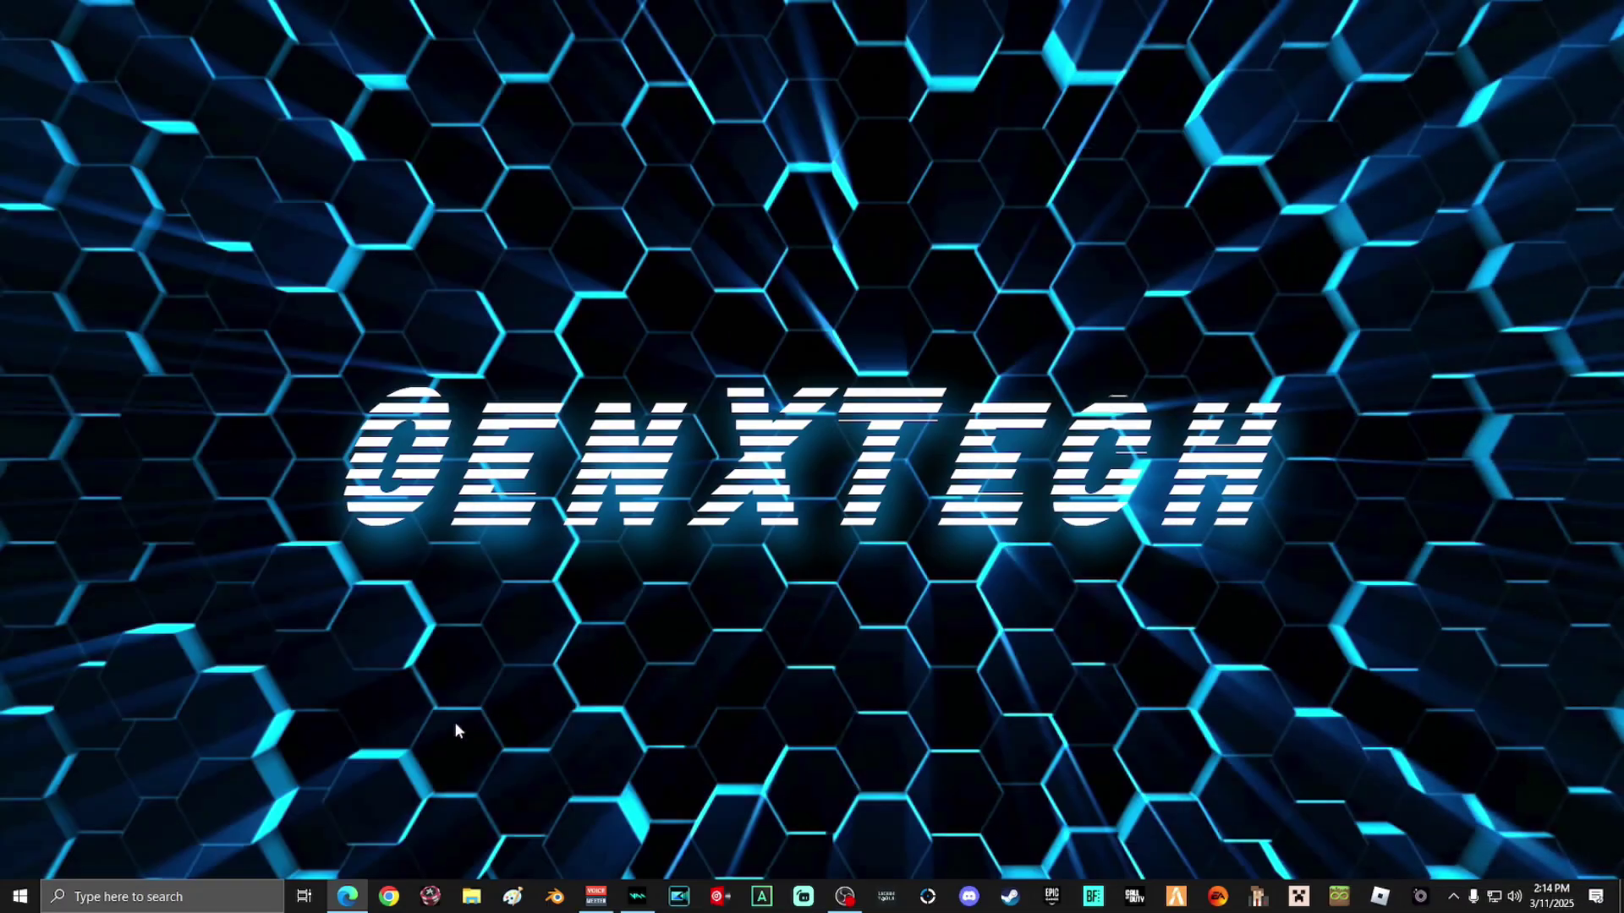
left_click(178, 890)
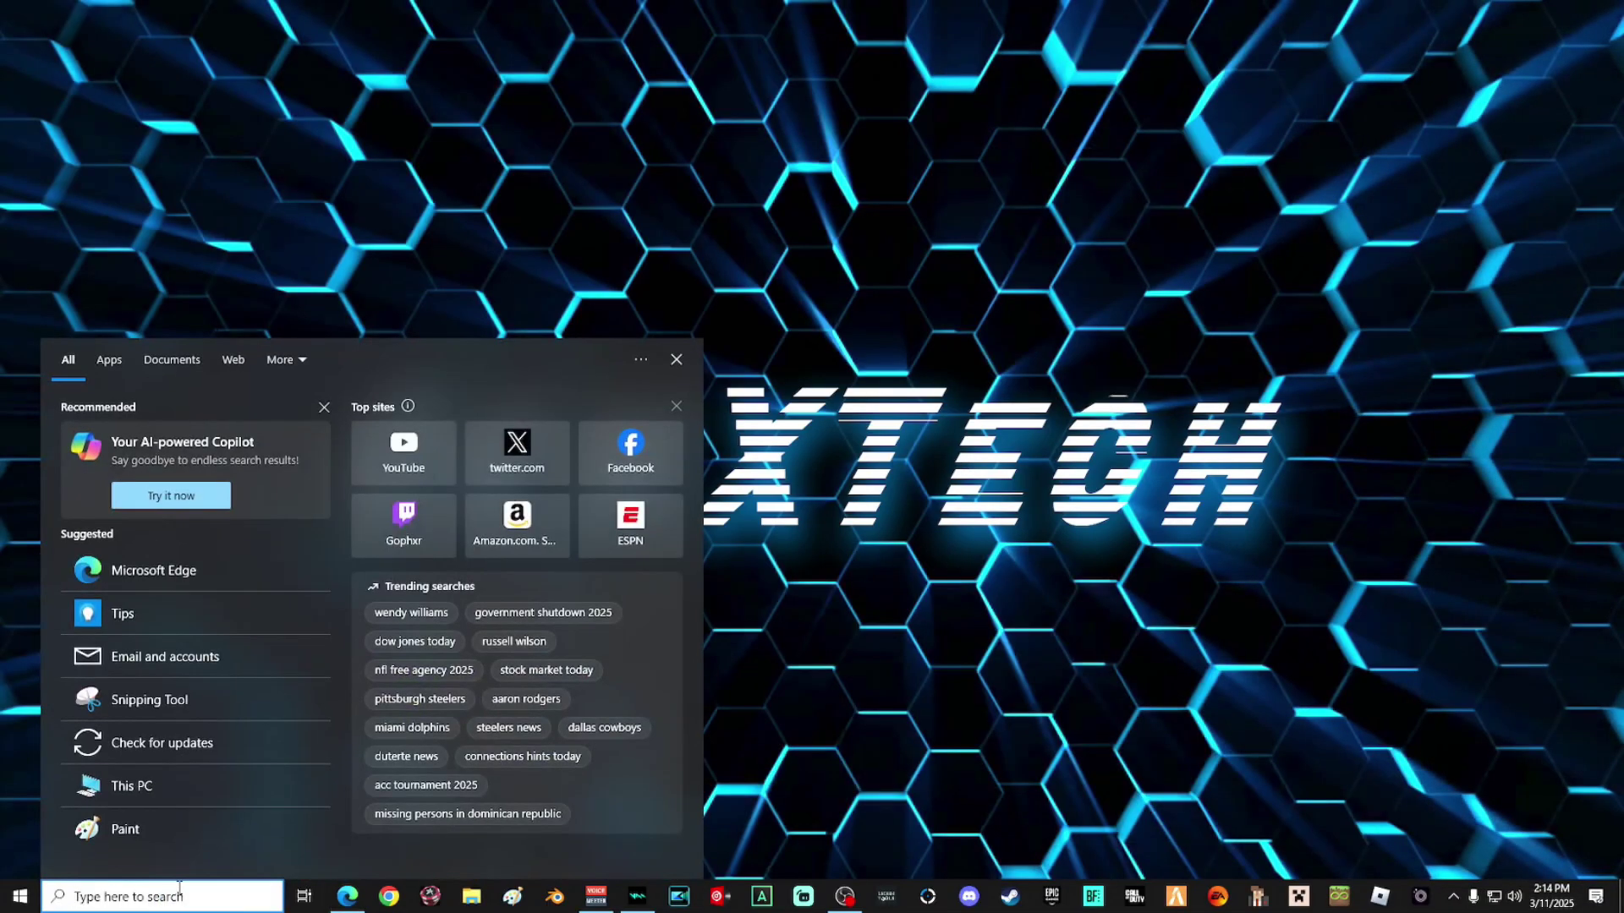
type("run")
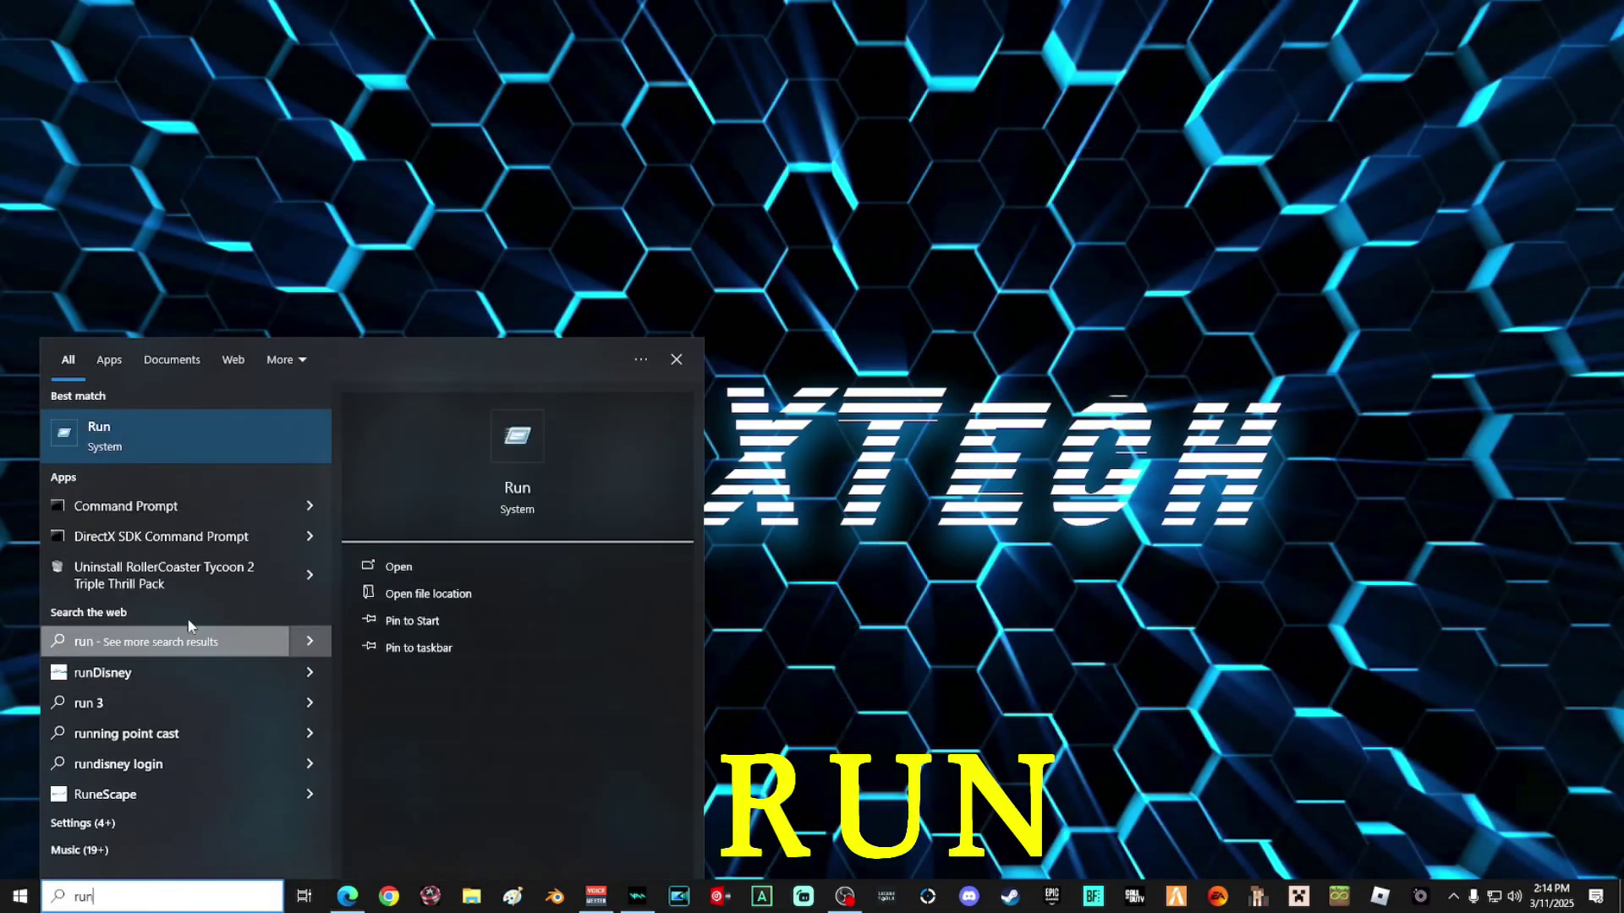
left_click(153, 435)
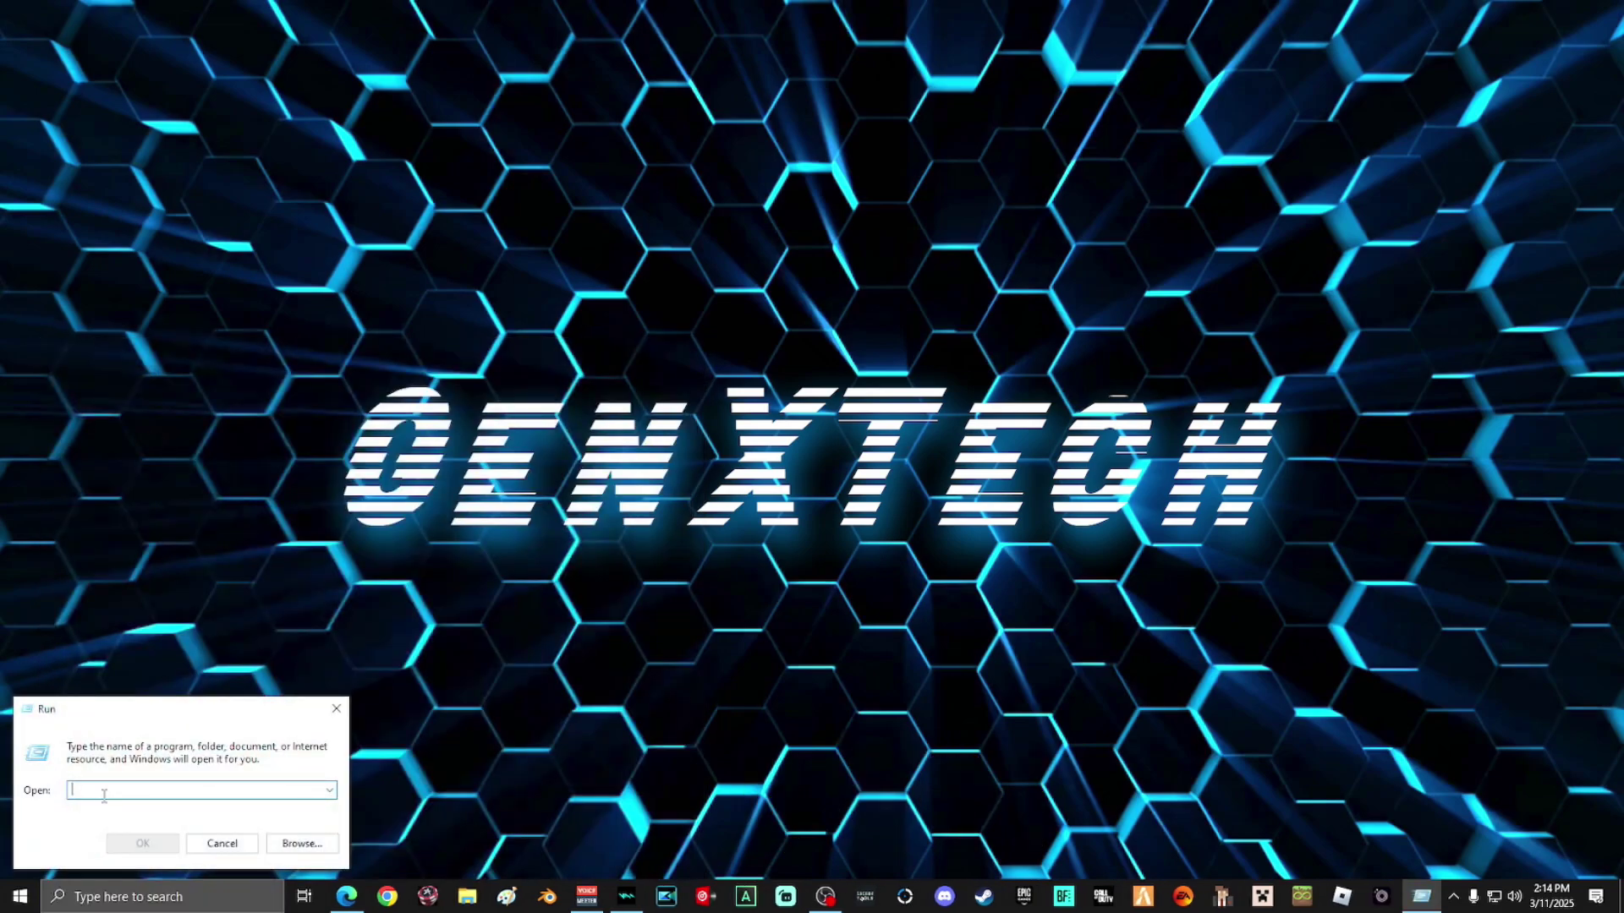
type("temp")
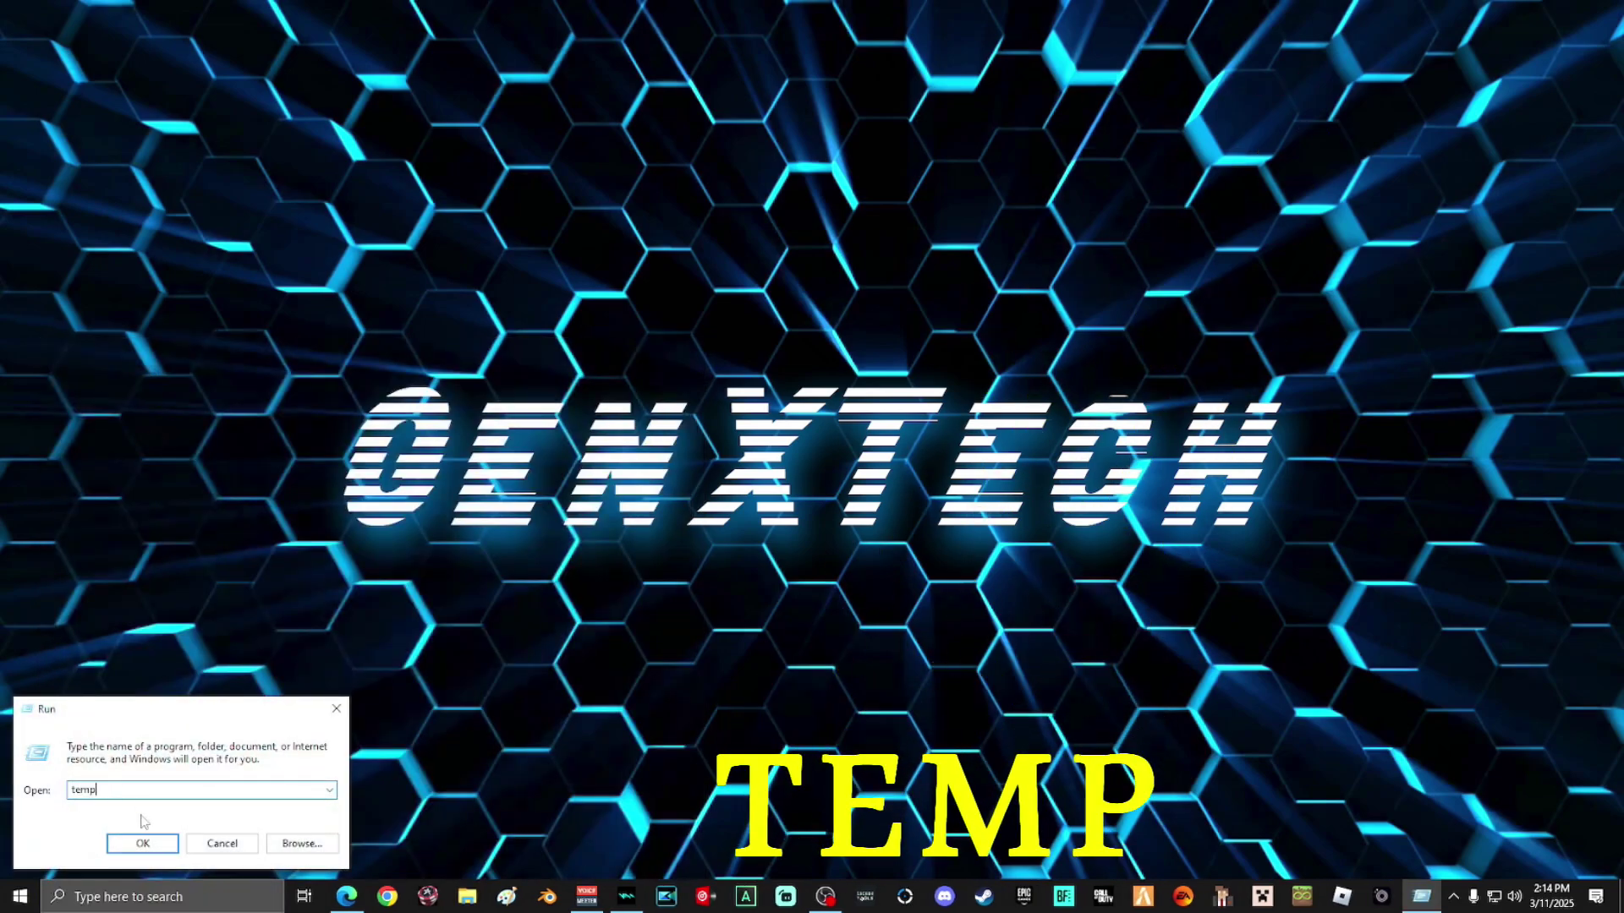
- Delete everything in C:\Windows\Temp, skipping in-use files, then close the folder
left_click(143, 841)
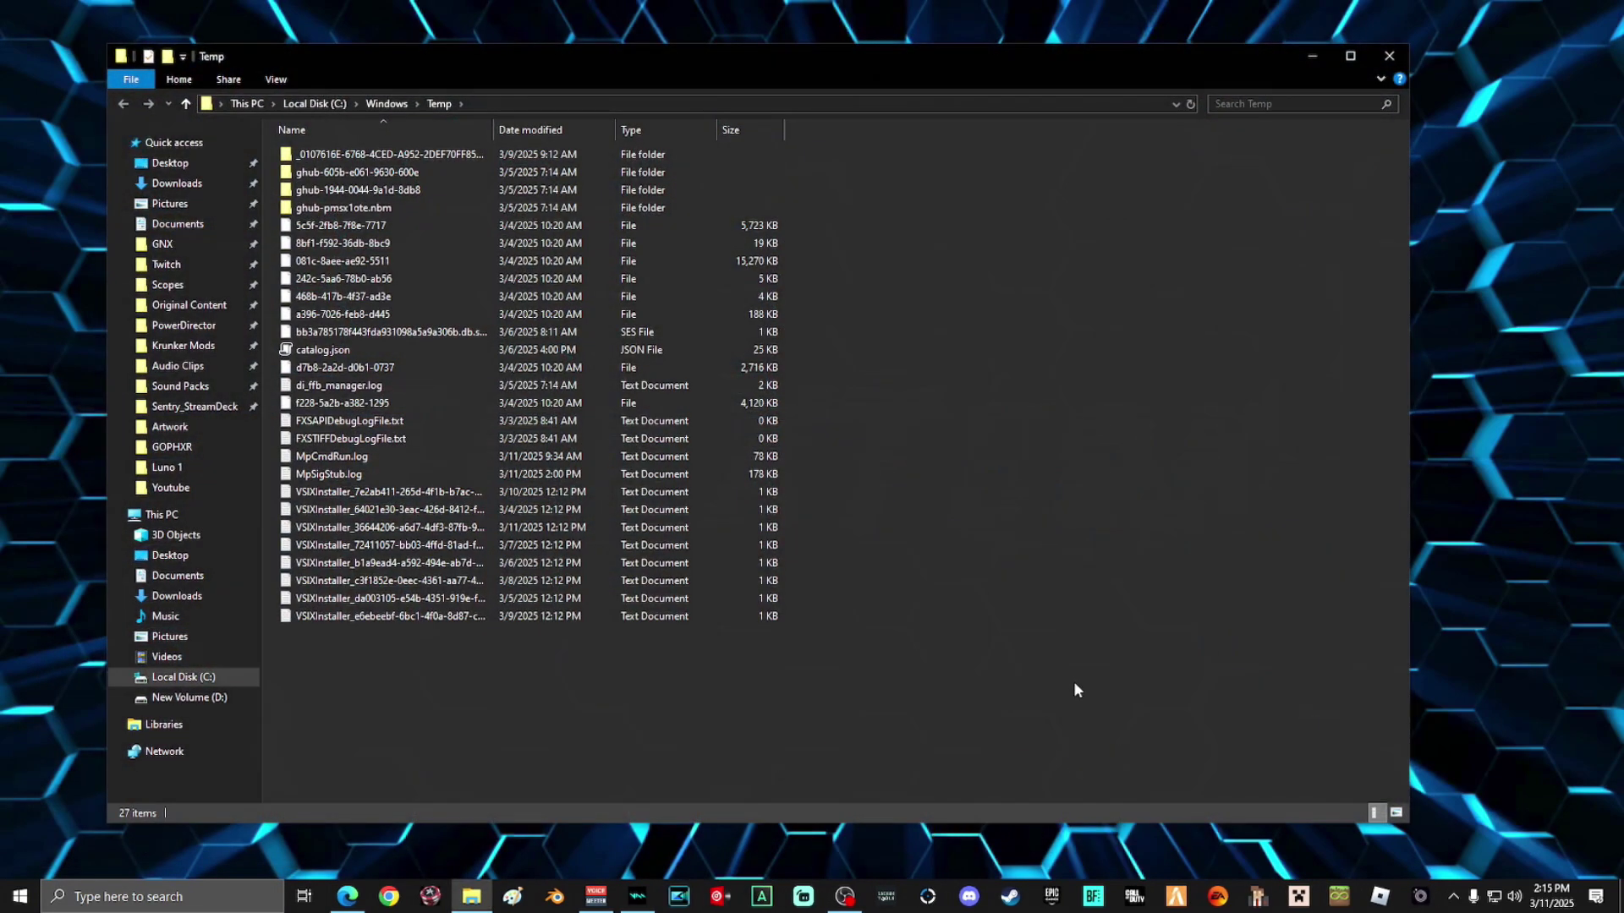
left_click_drag(1185, 688, 378, 156)
right_click(378, 156)
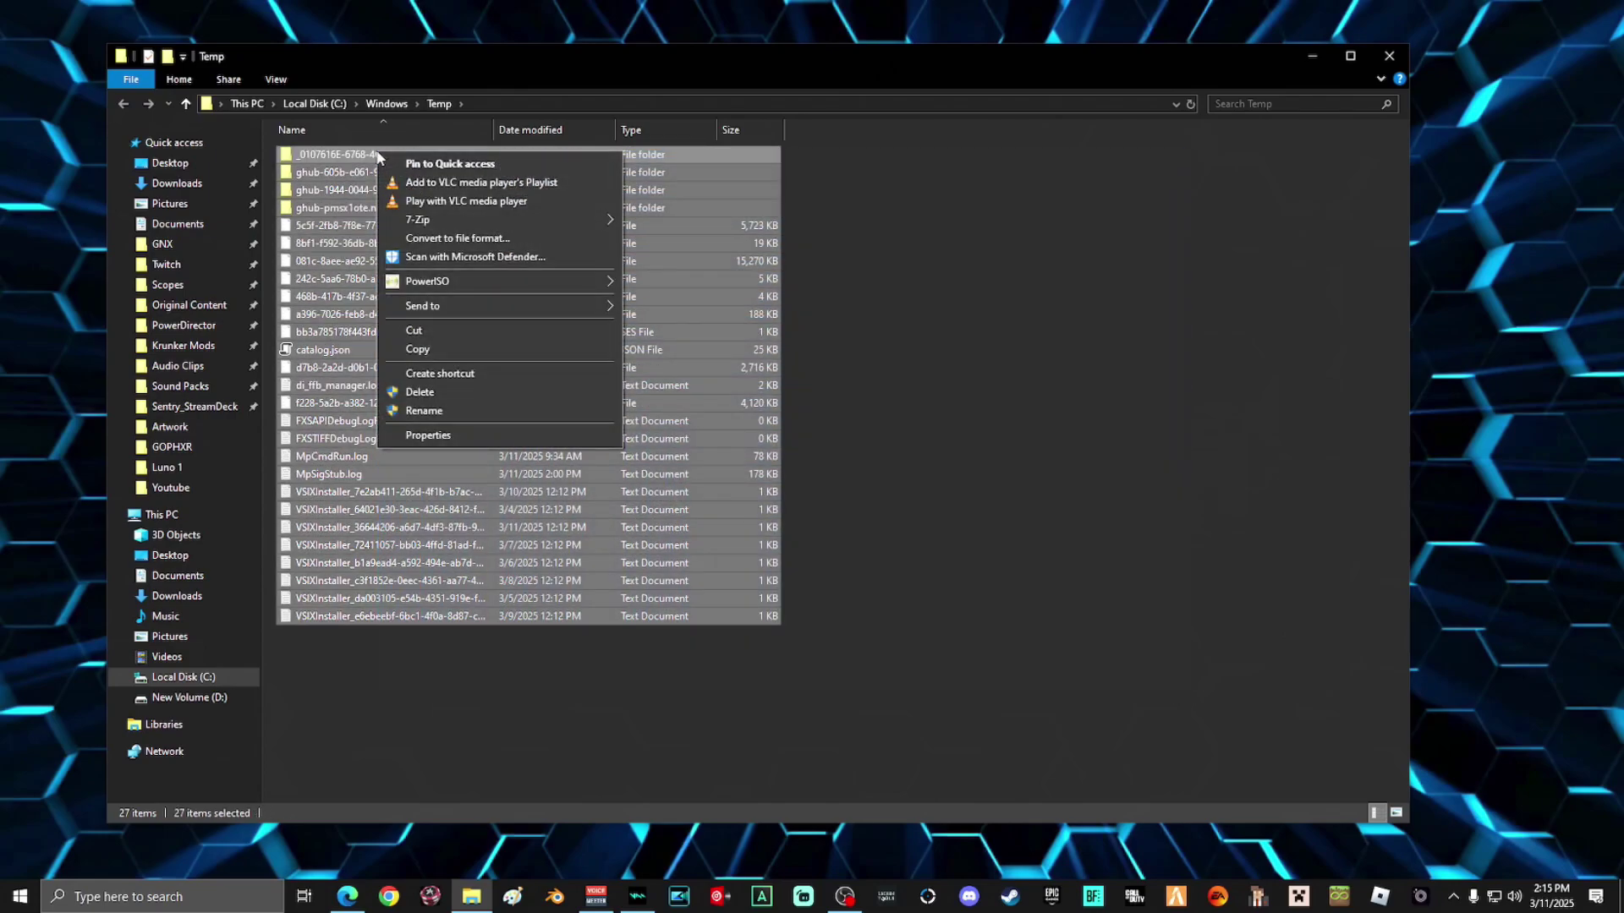
left_click(421, 392)
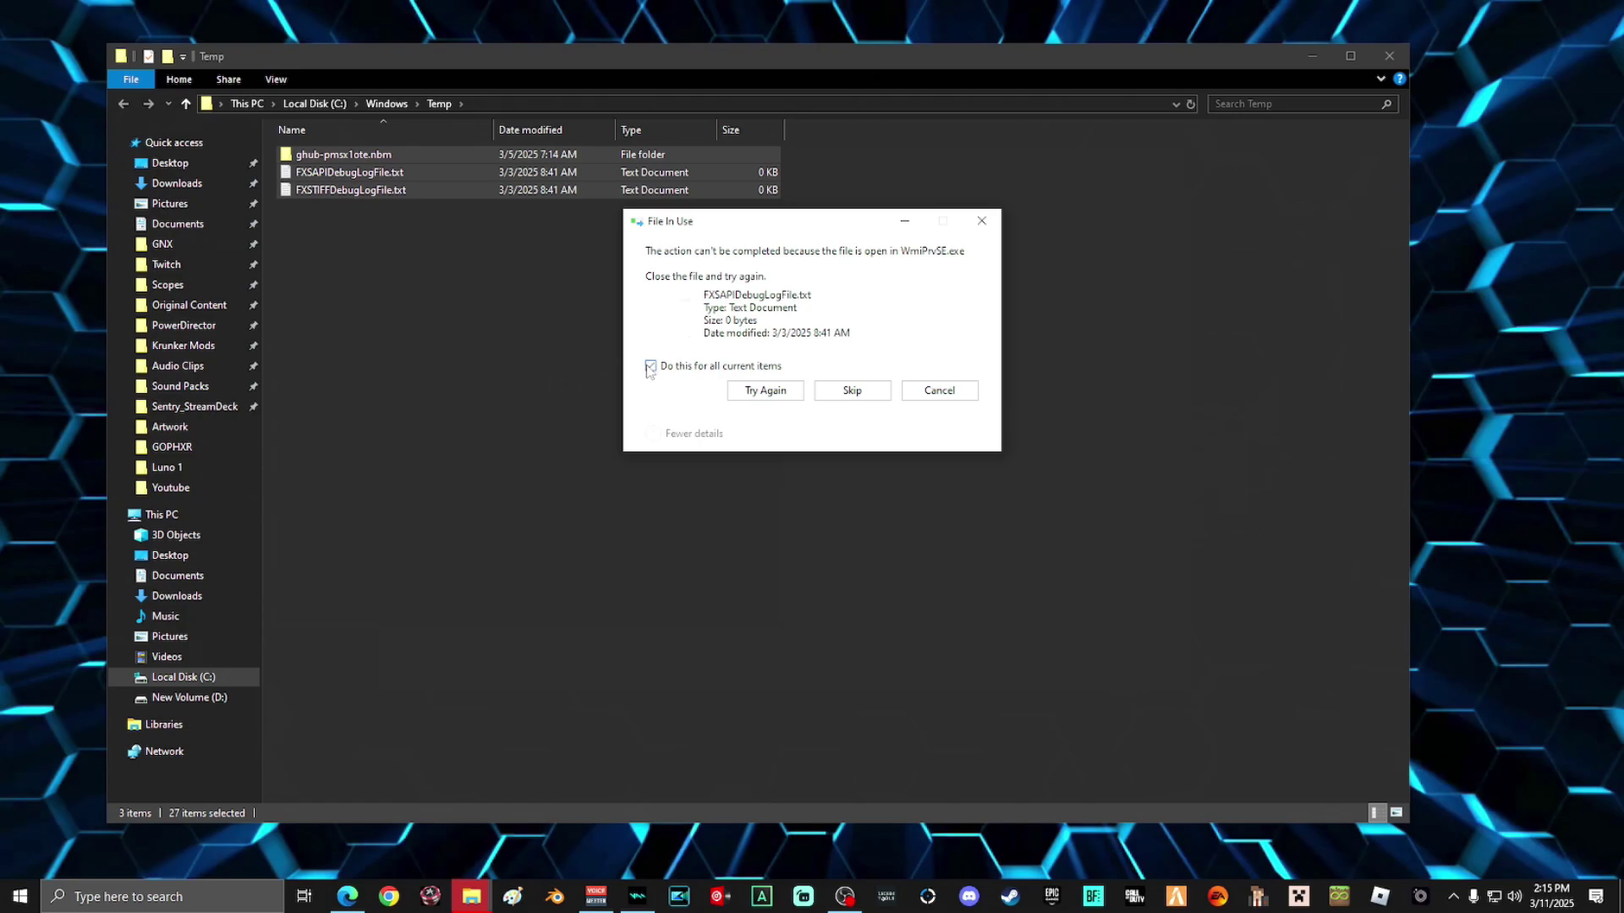
left_click(853, 393)
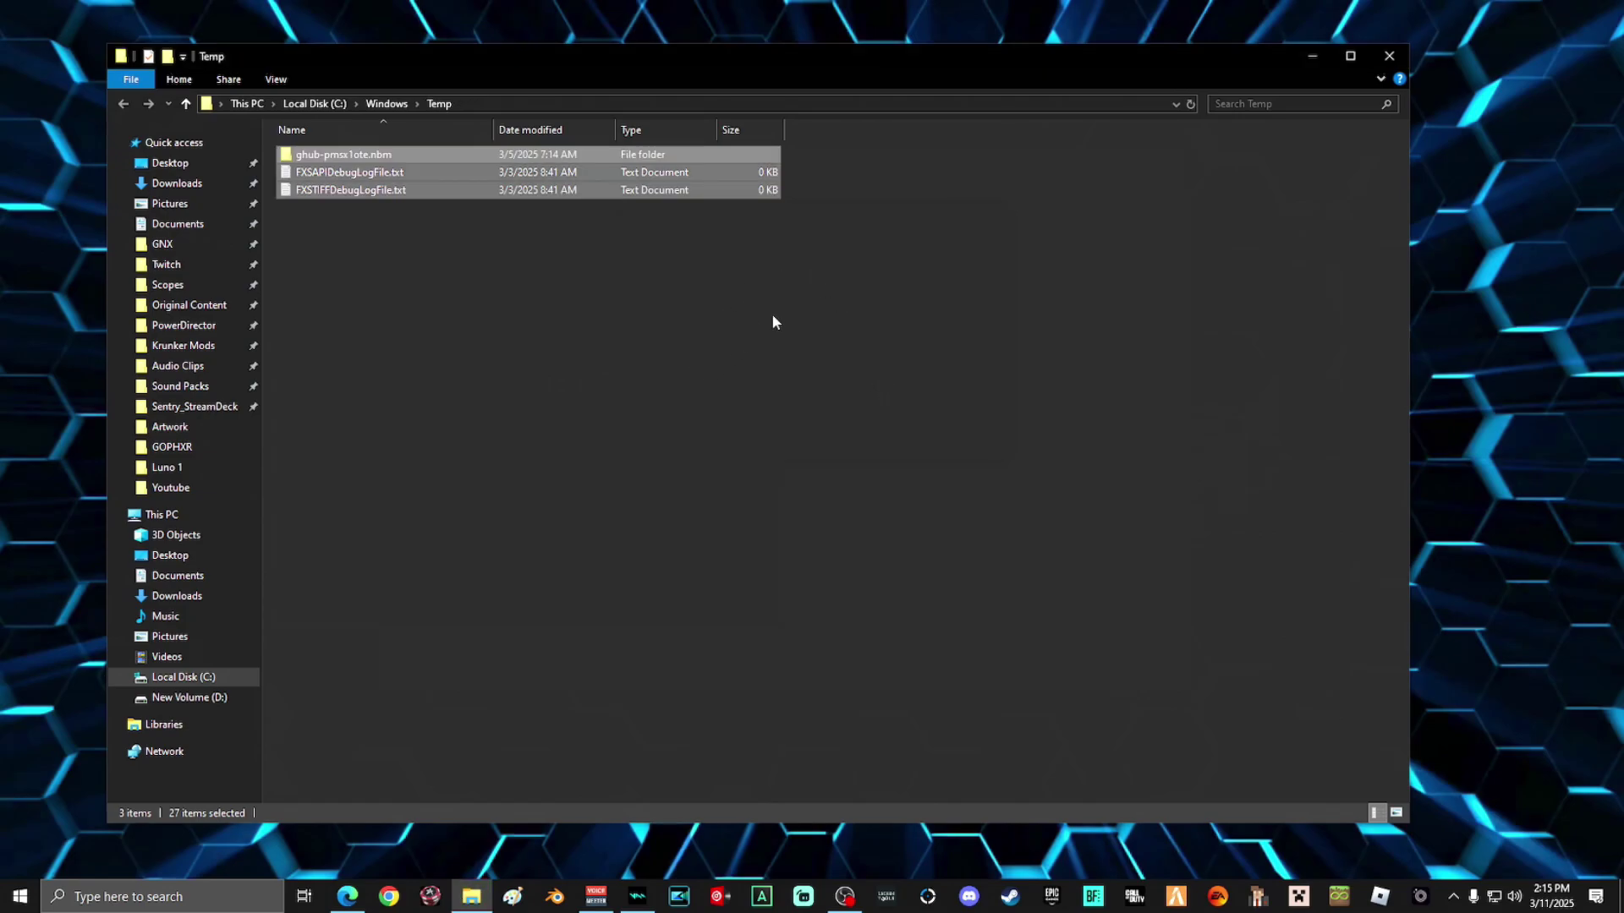
left_click(1388, 57)
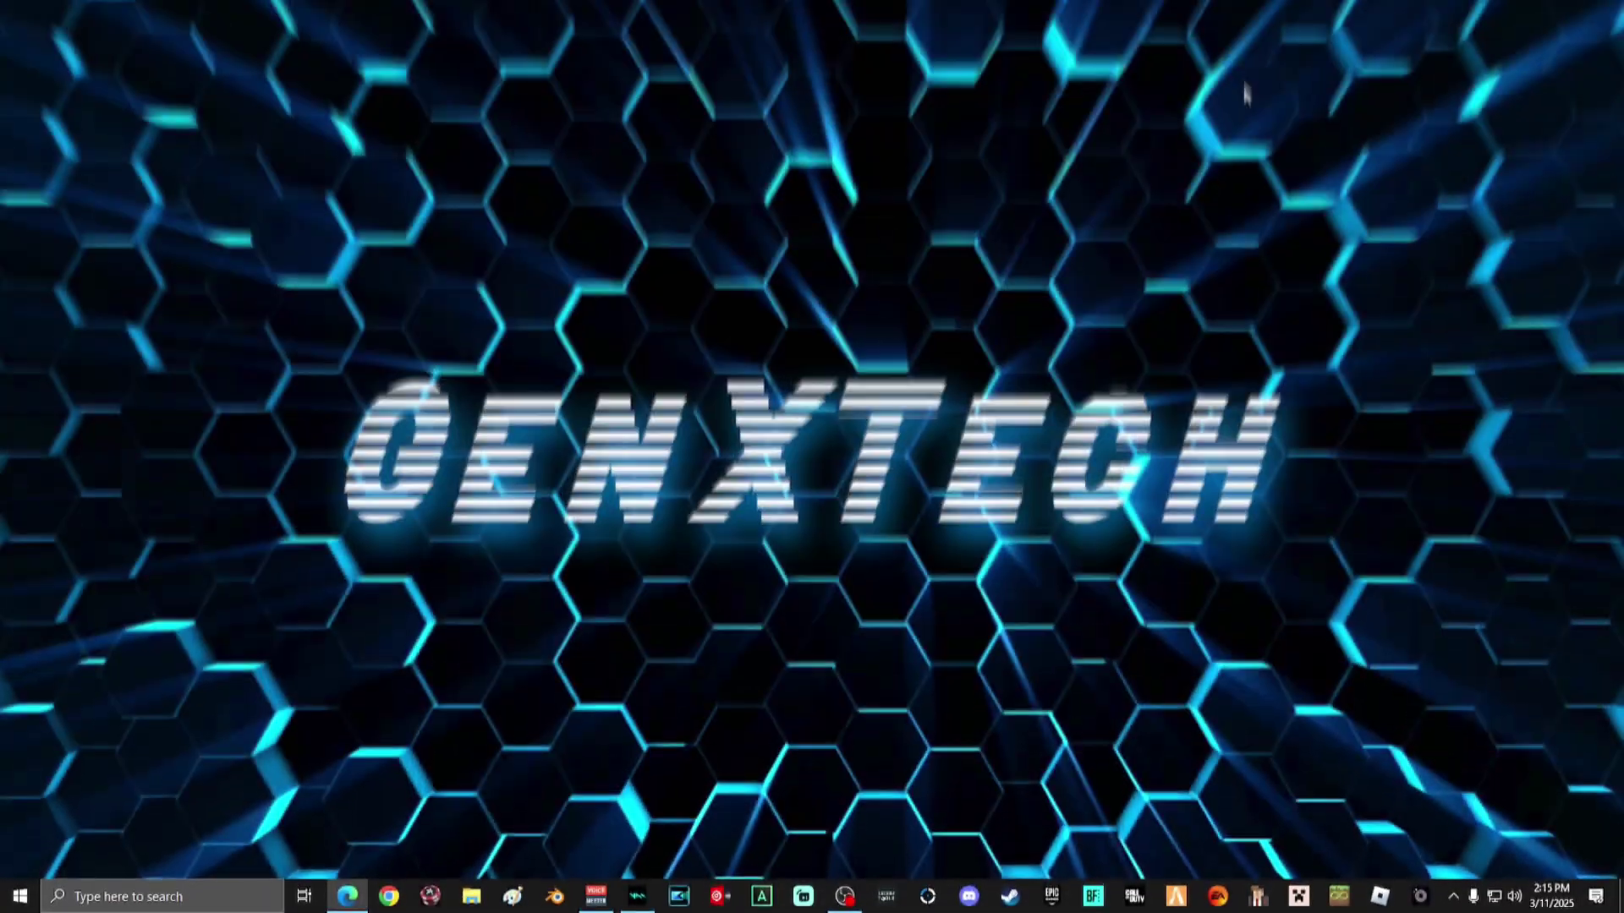
- Open the user's %temp% folder through the Run box
left_click(193, 896)
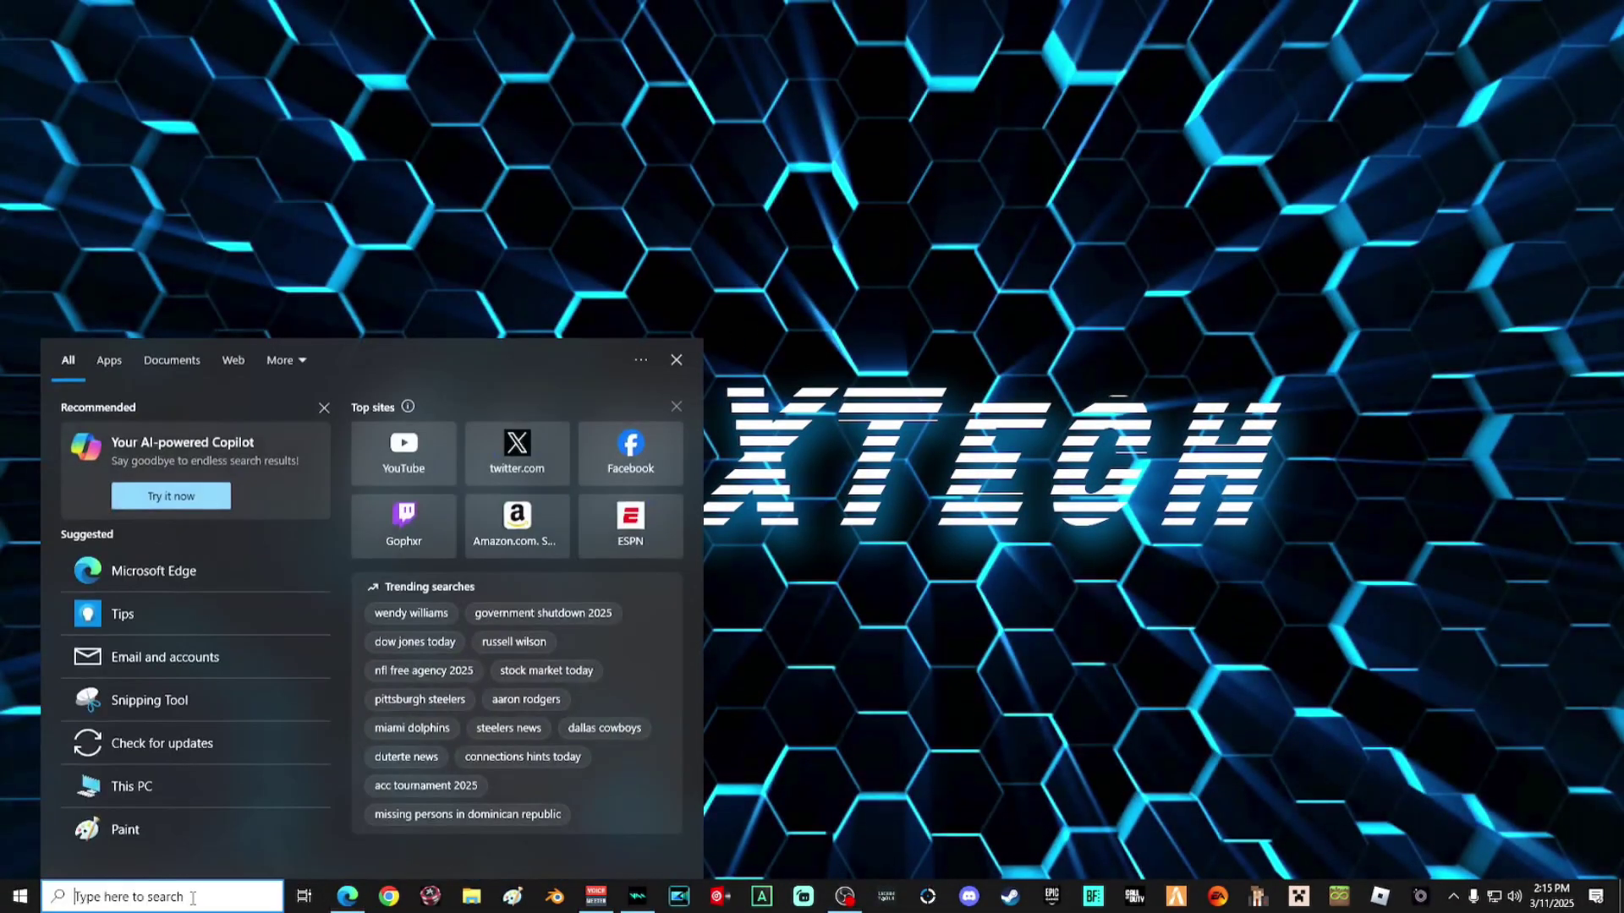
type("run")
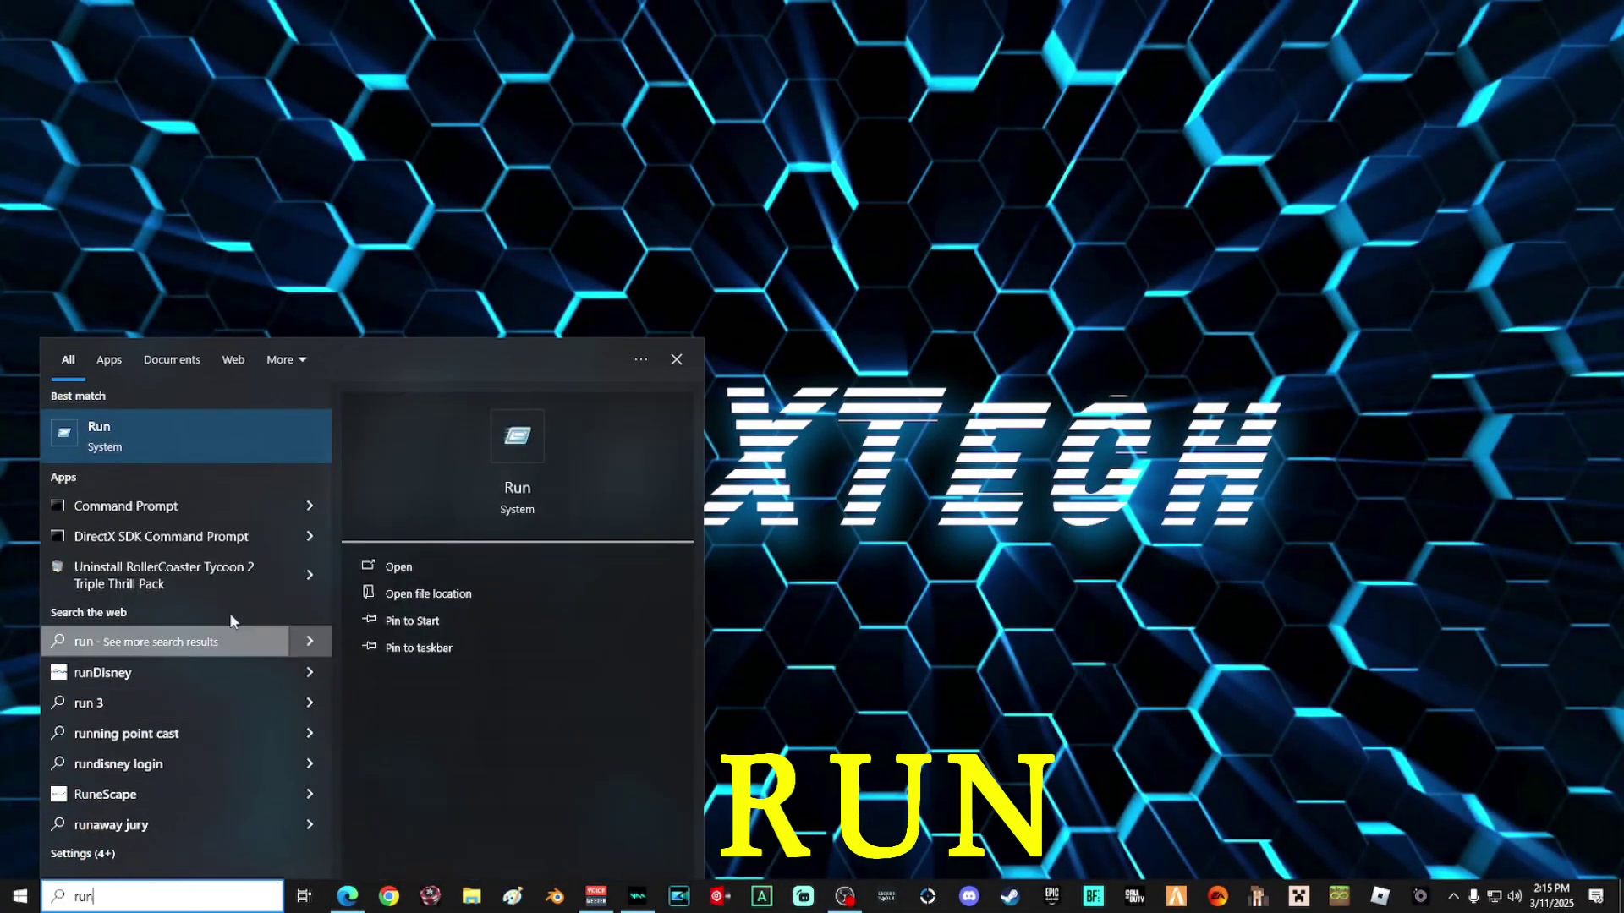
left_click(136, 445)
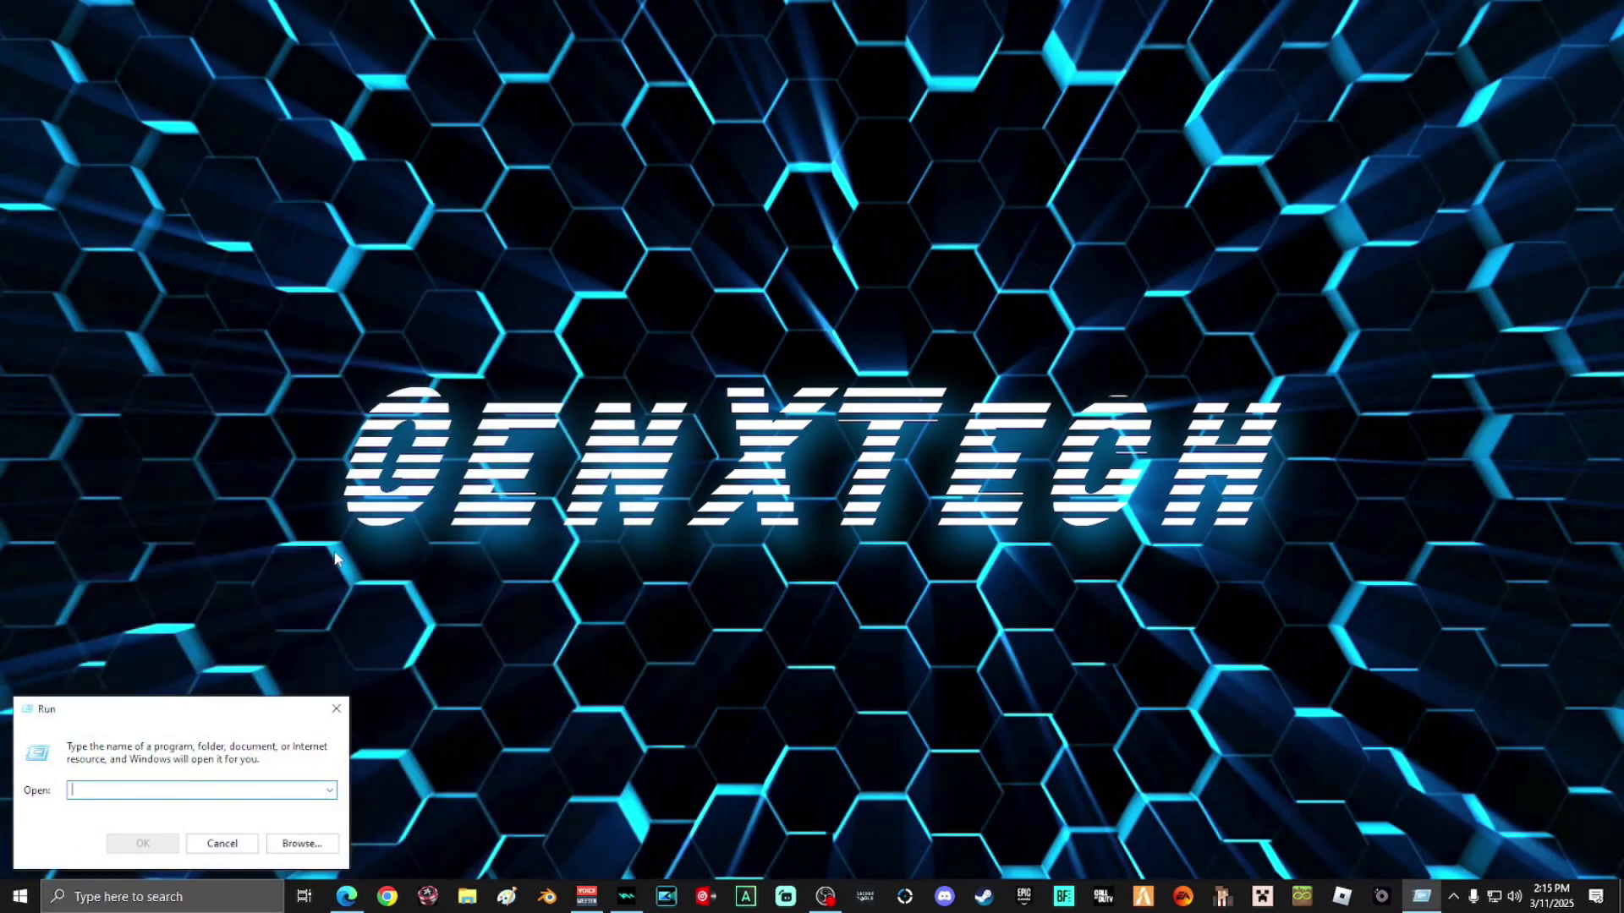
type("%temp%")
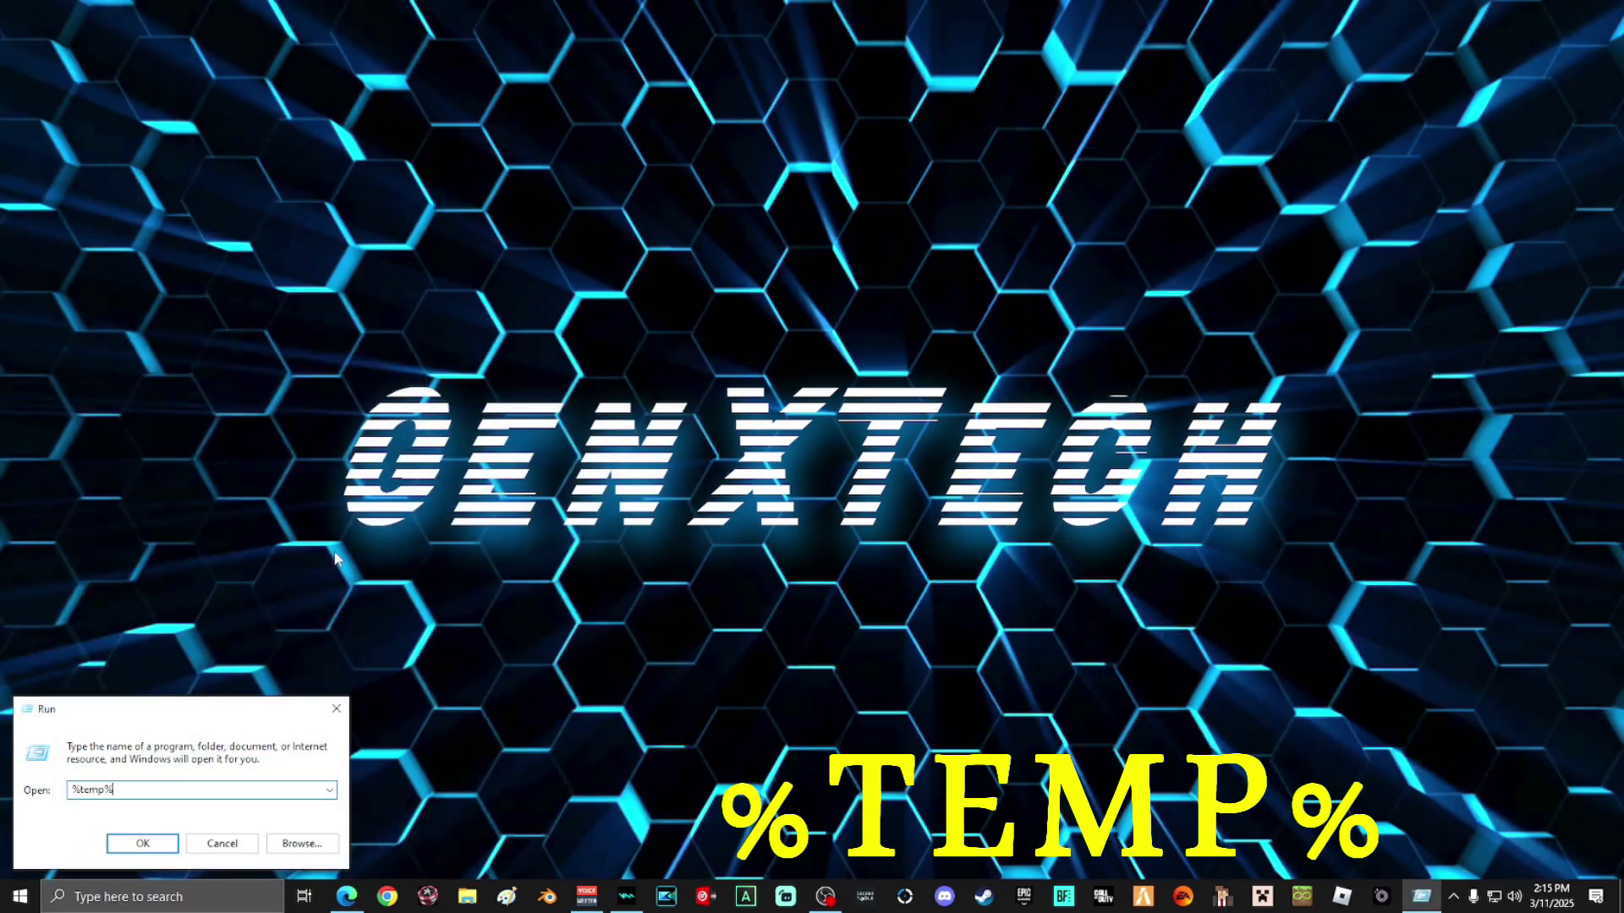
left_click(142, 844)
- Select all items in AppData\Local\Temp, delete them skipping in-use folders, and close the window
left_click_drag(1403, 257, 1402, 793)
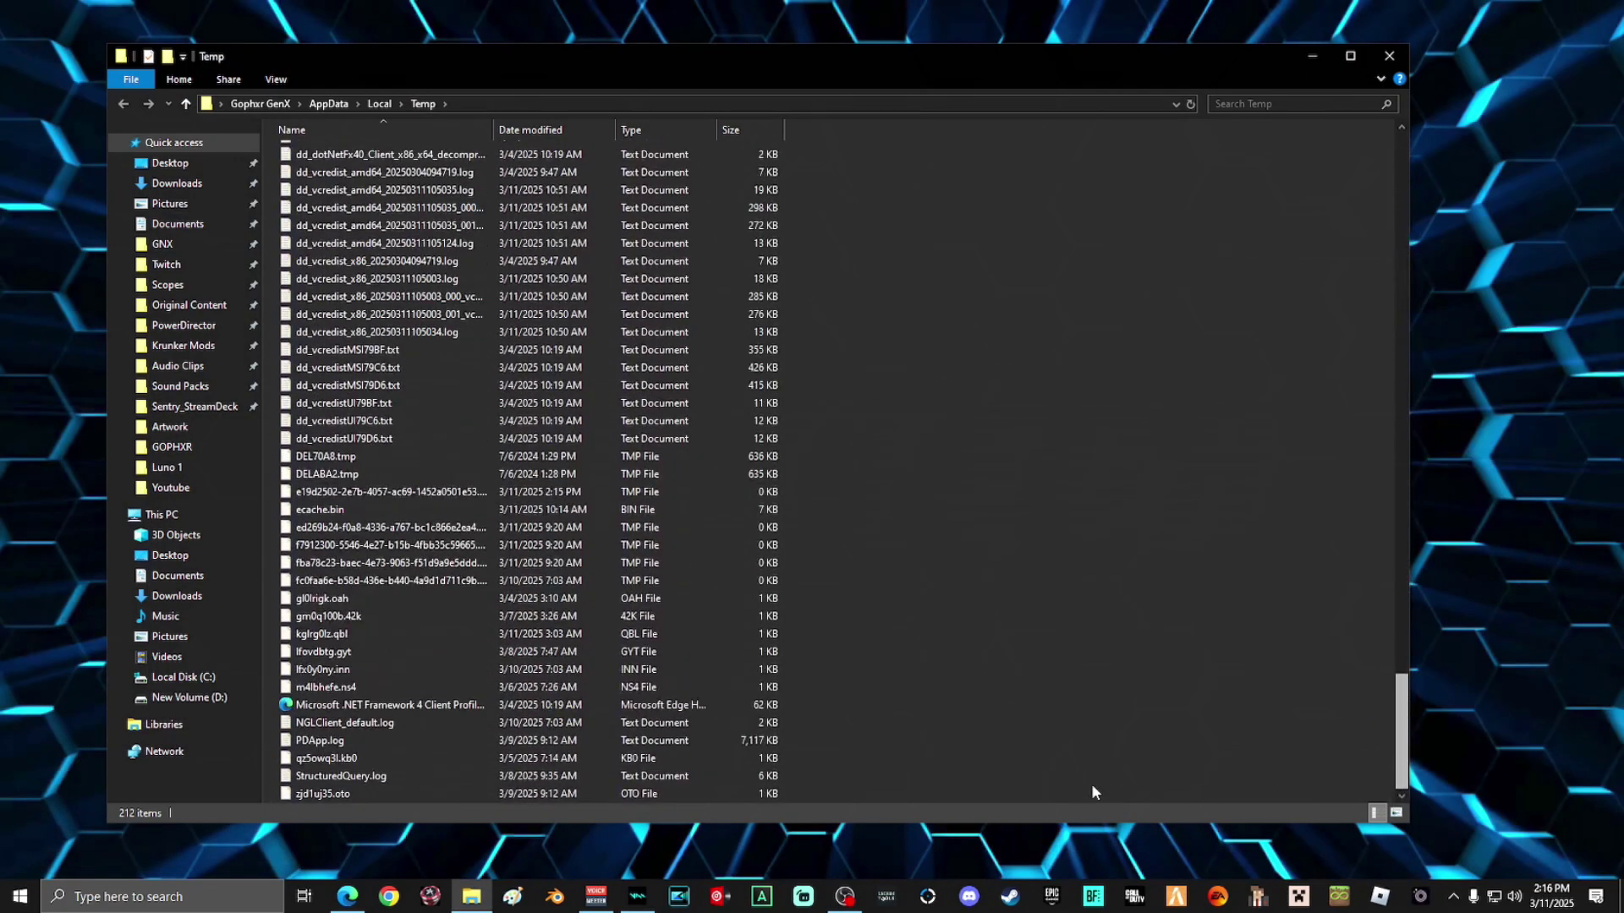
left_click_drag(1105, 792, 432, 80)
right_click(410, 157)
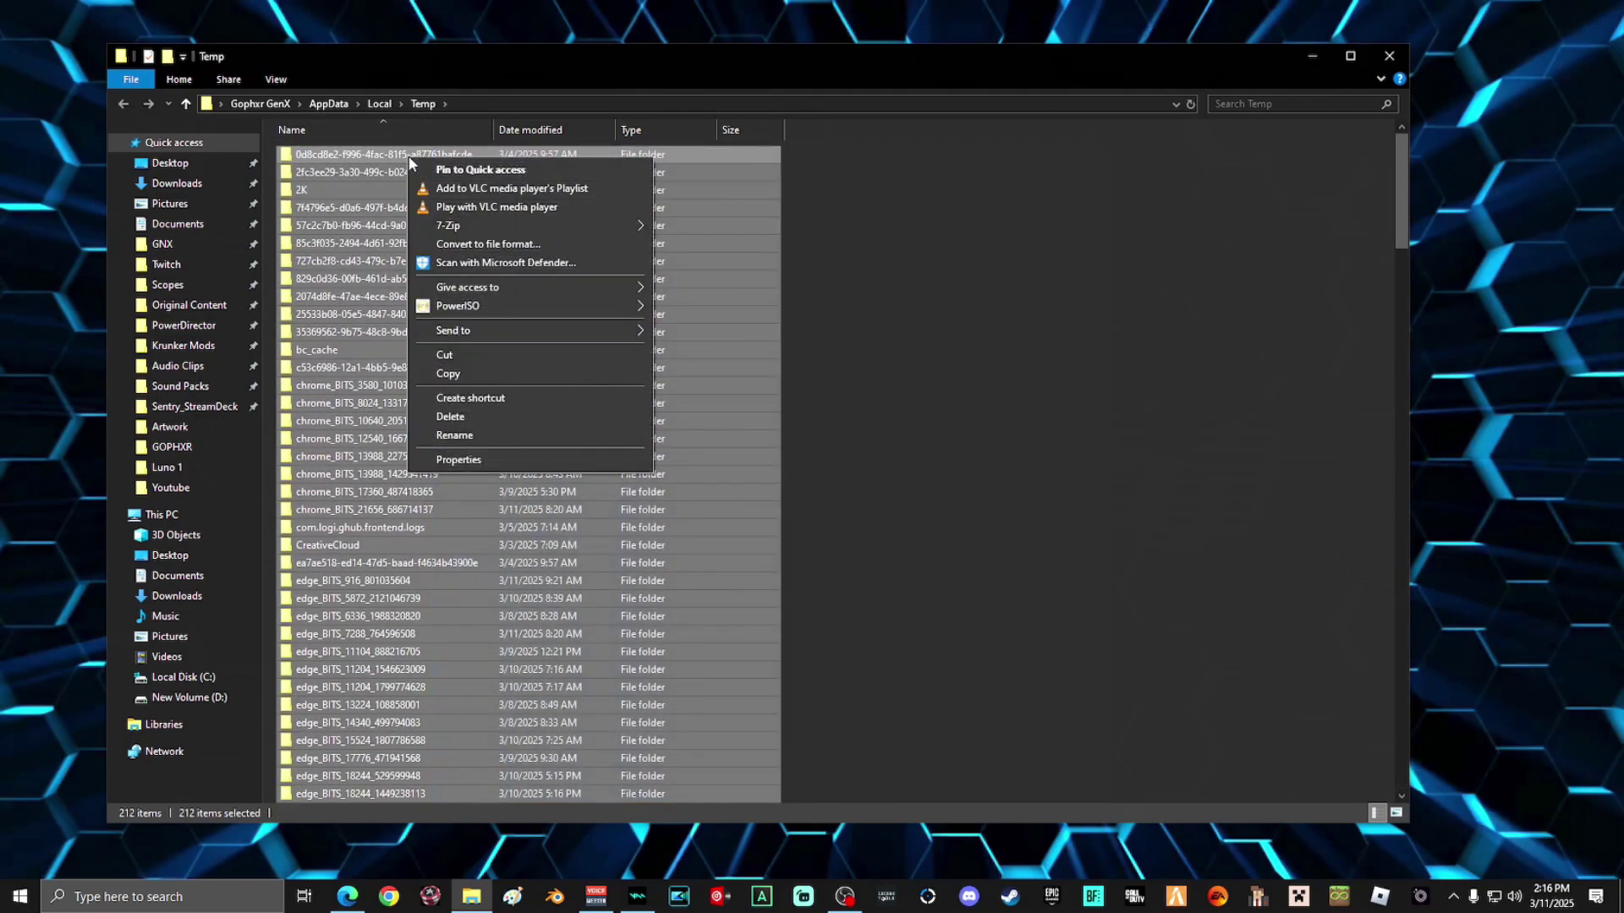
left_click(458, 415)
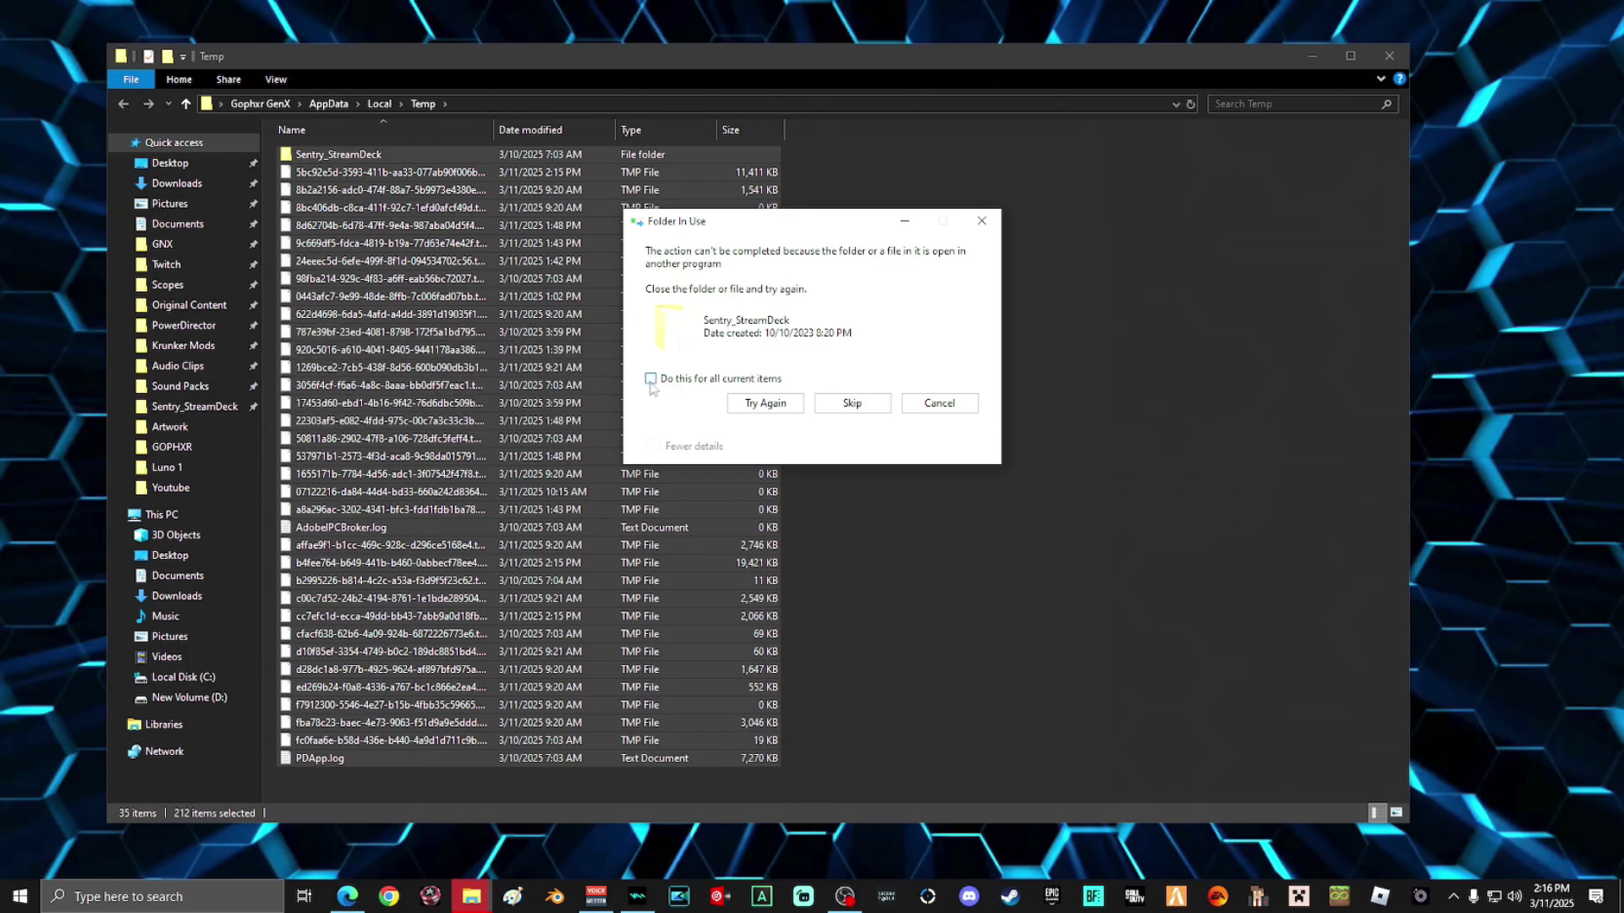
left_click(848, 404)
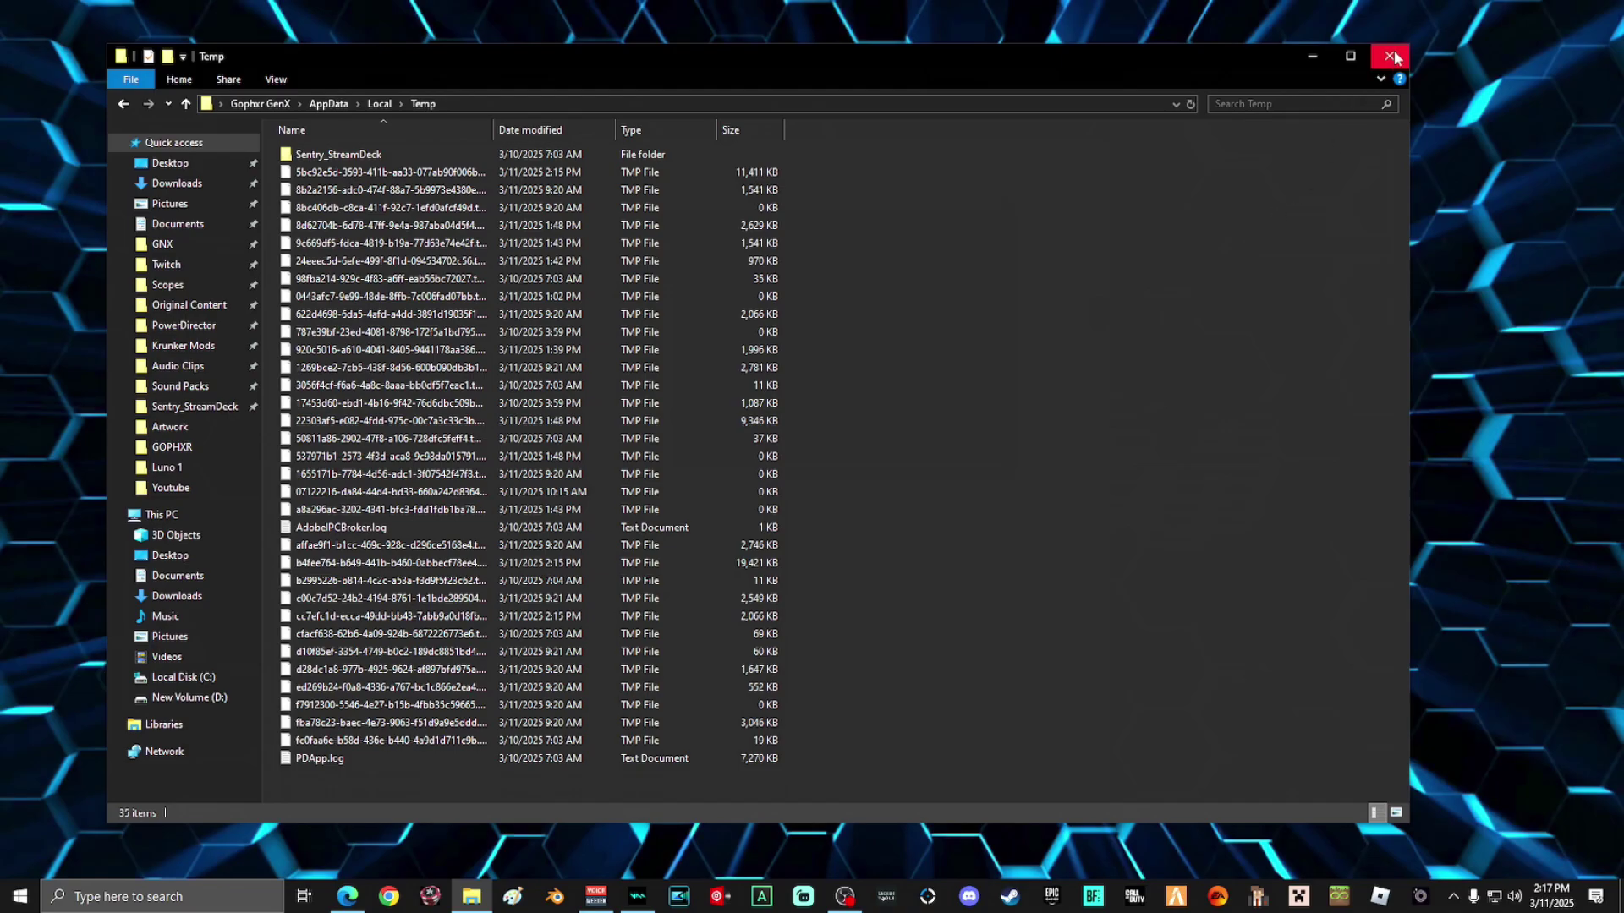
left_click(1390, 55)
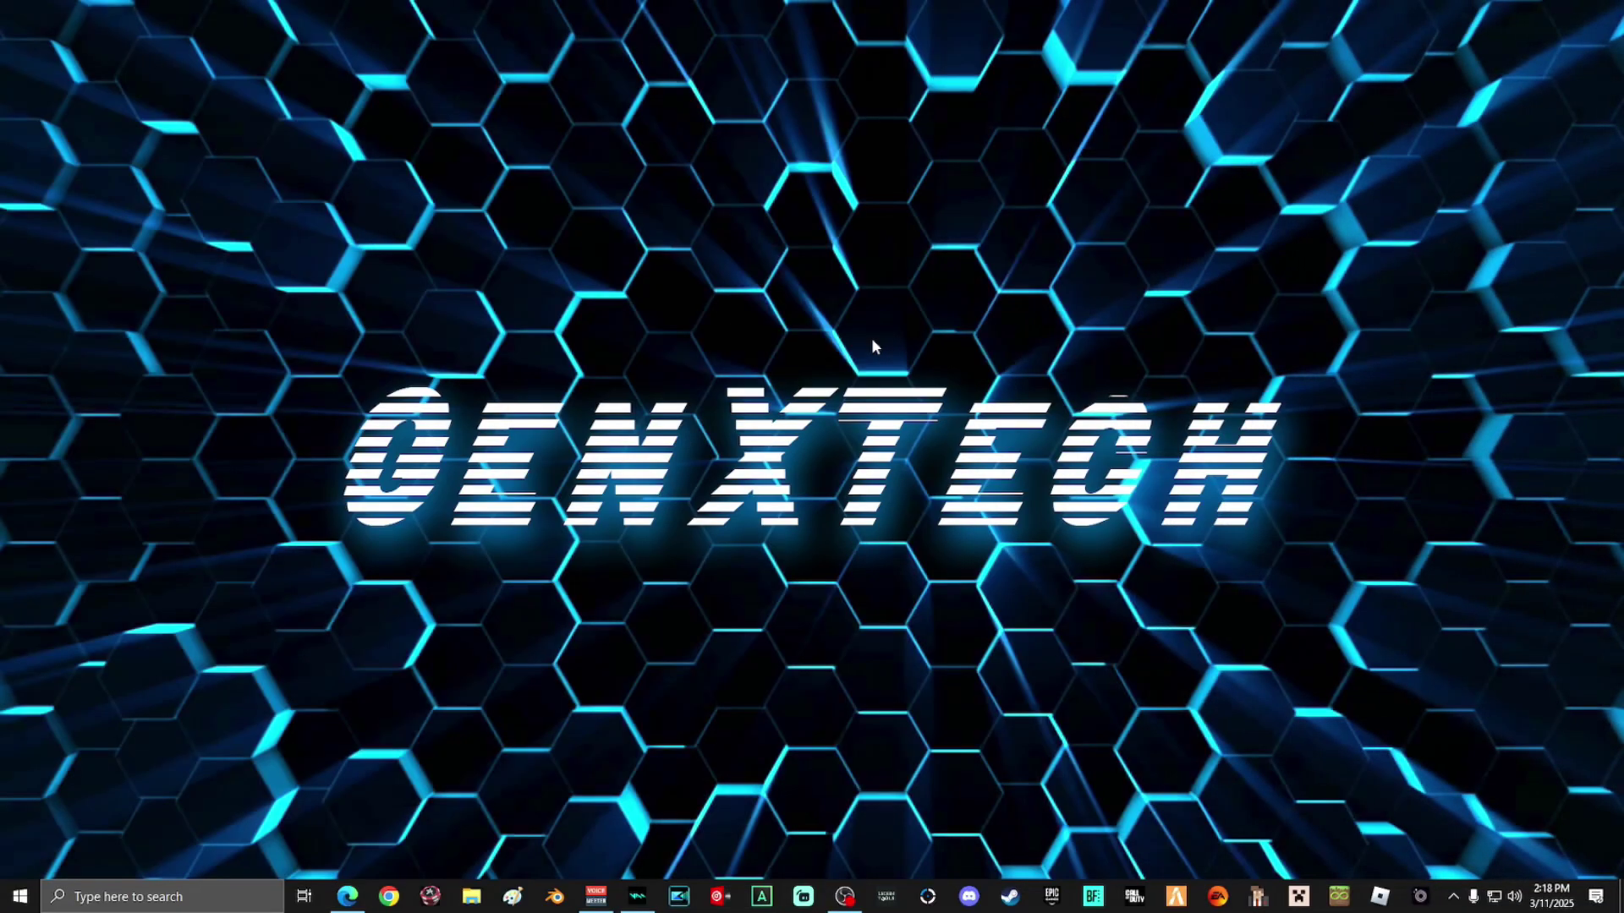
- Search 'disk' and launch Disk Cleanup to its drive C: selection
left_click(161, 897)
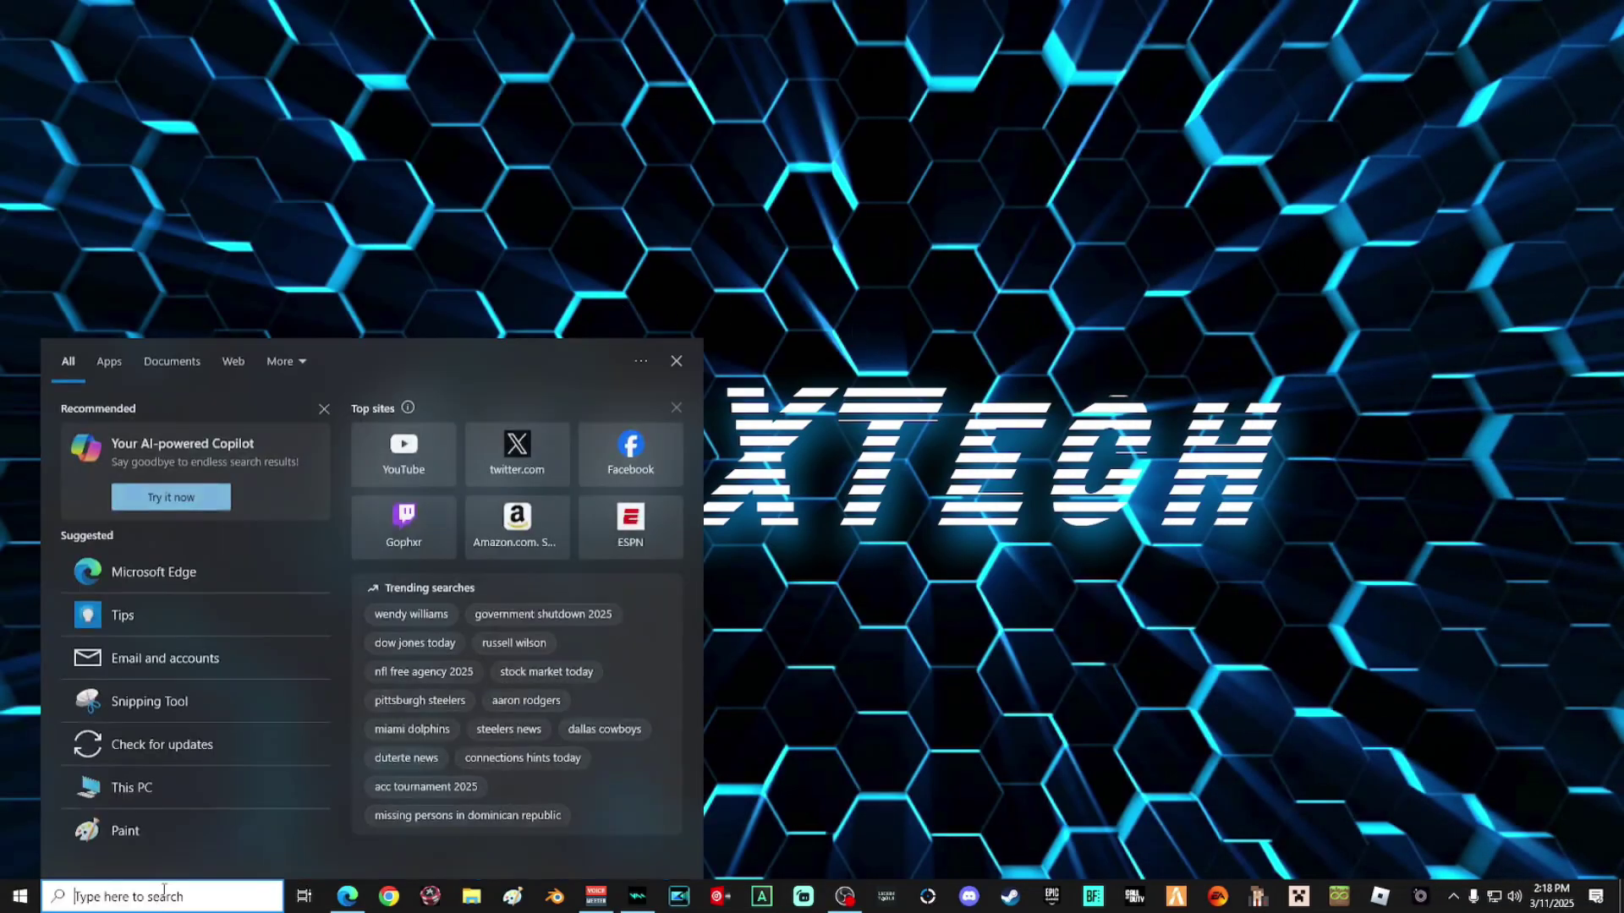
type("disk")
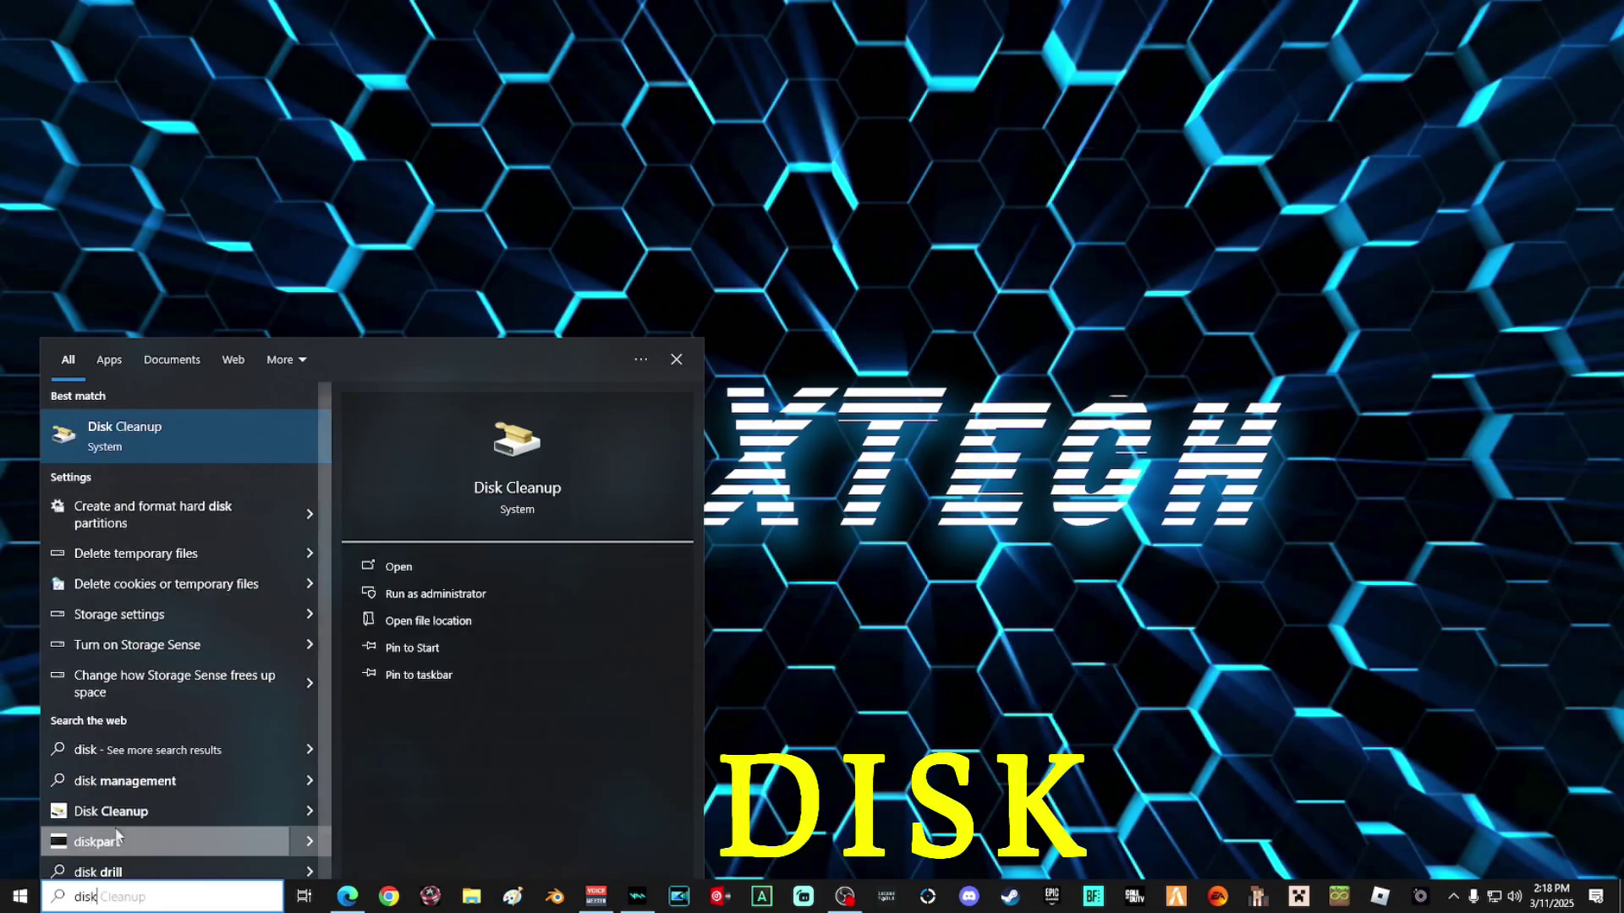
left_click(121, 437)
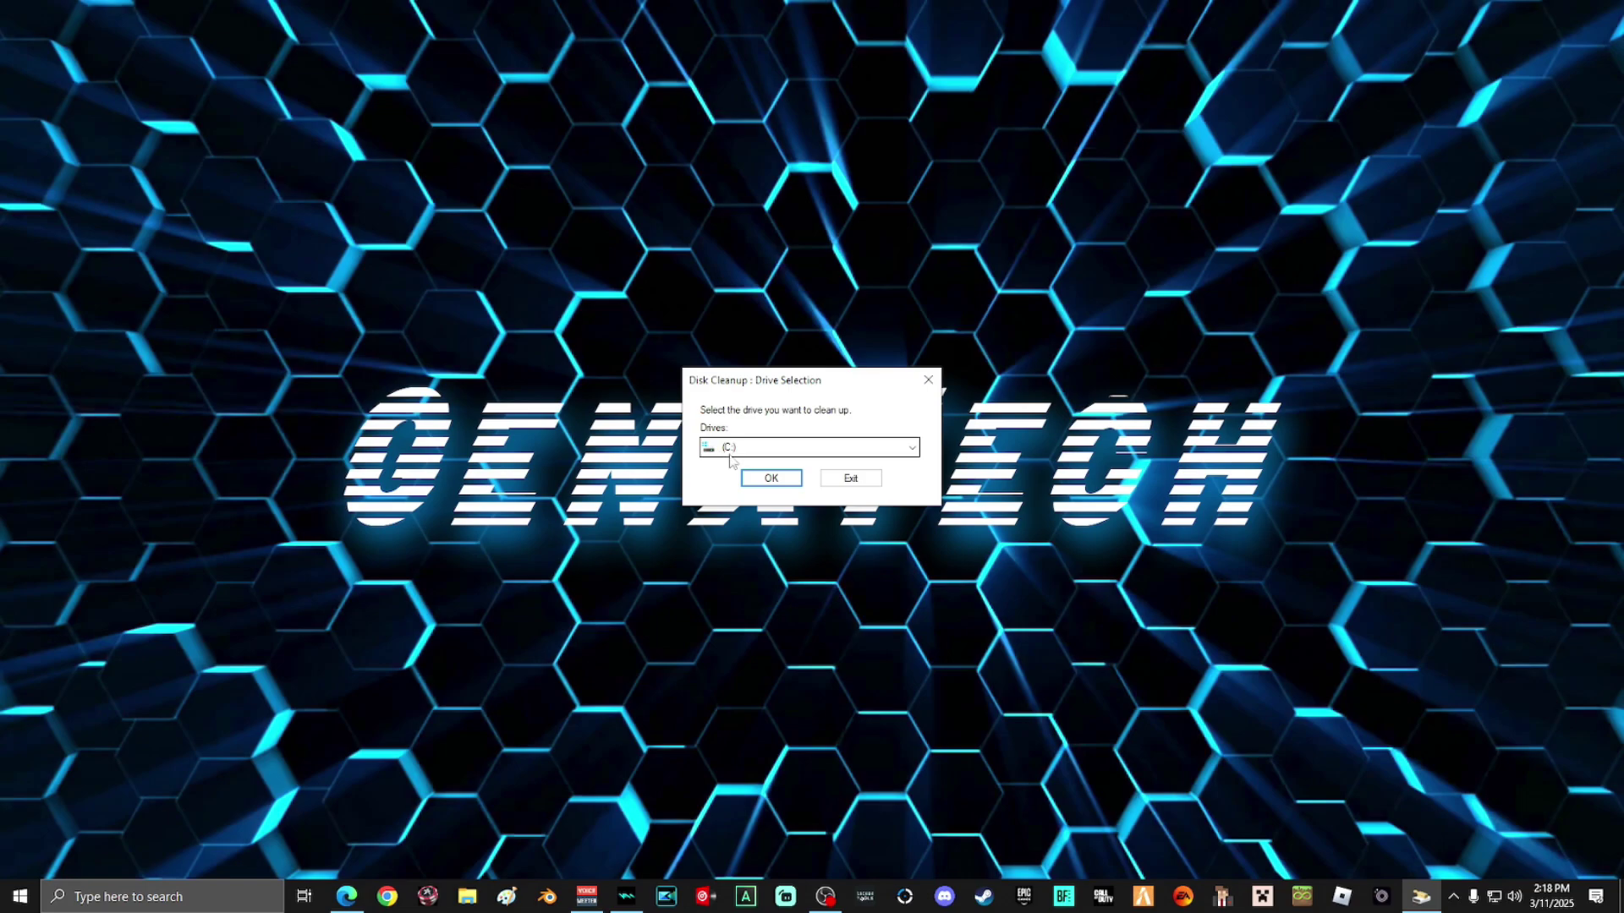
- Rescan drive C: in Disk Cleanup including system files
left_click(758, 482)
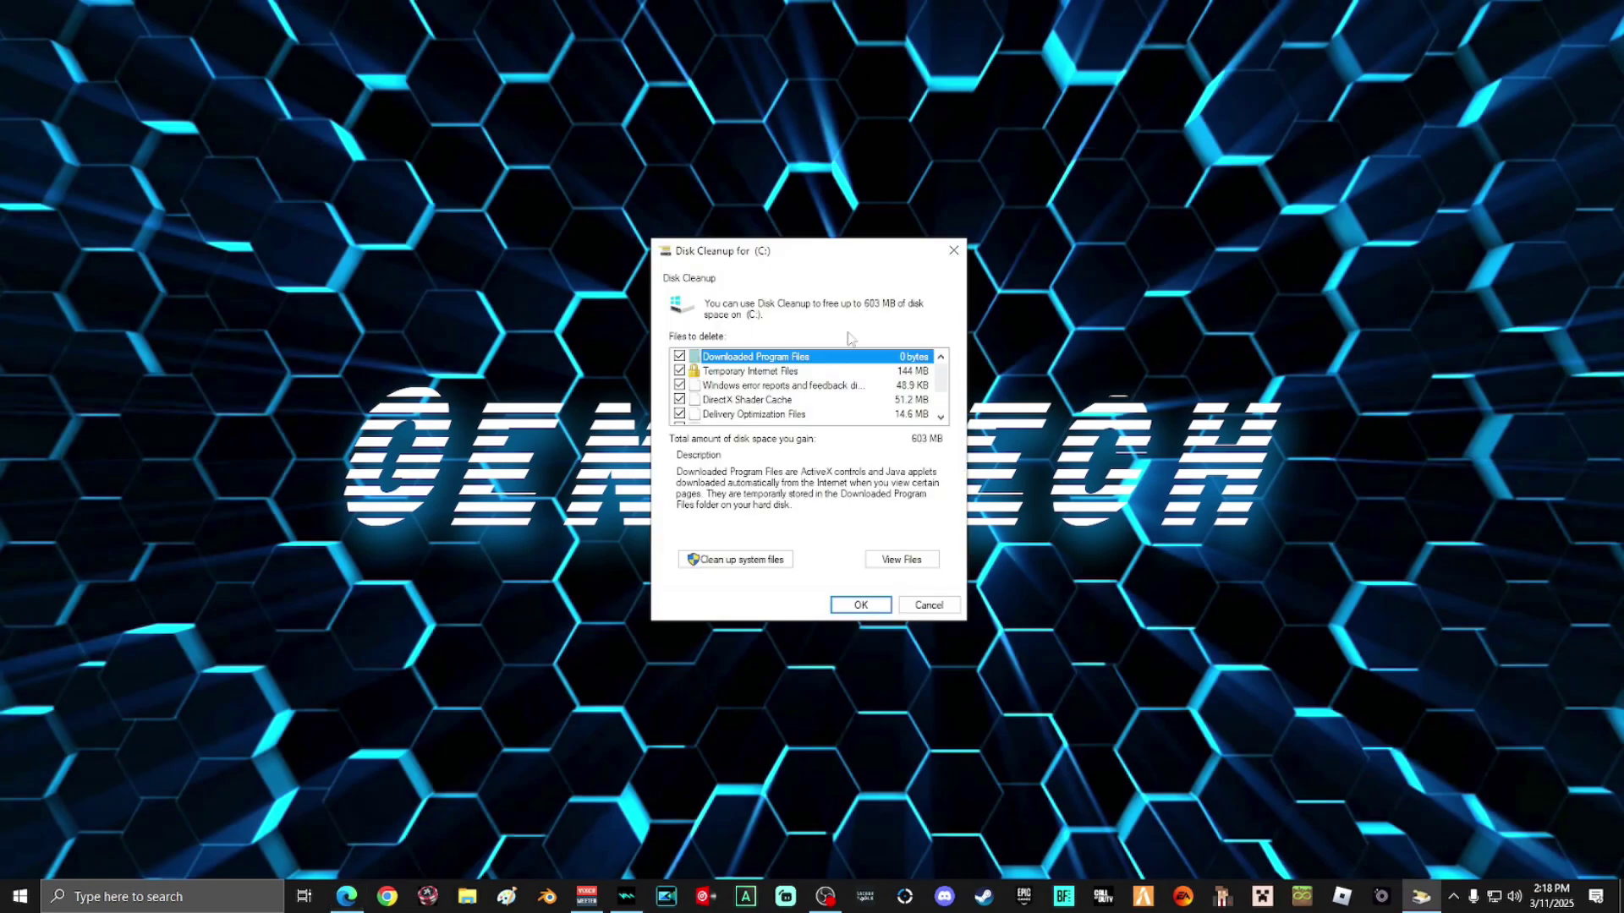
left_click(729, 561)
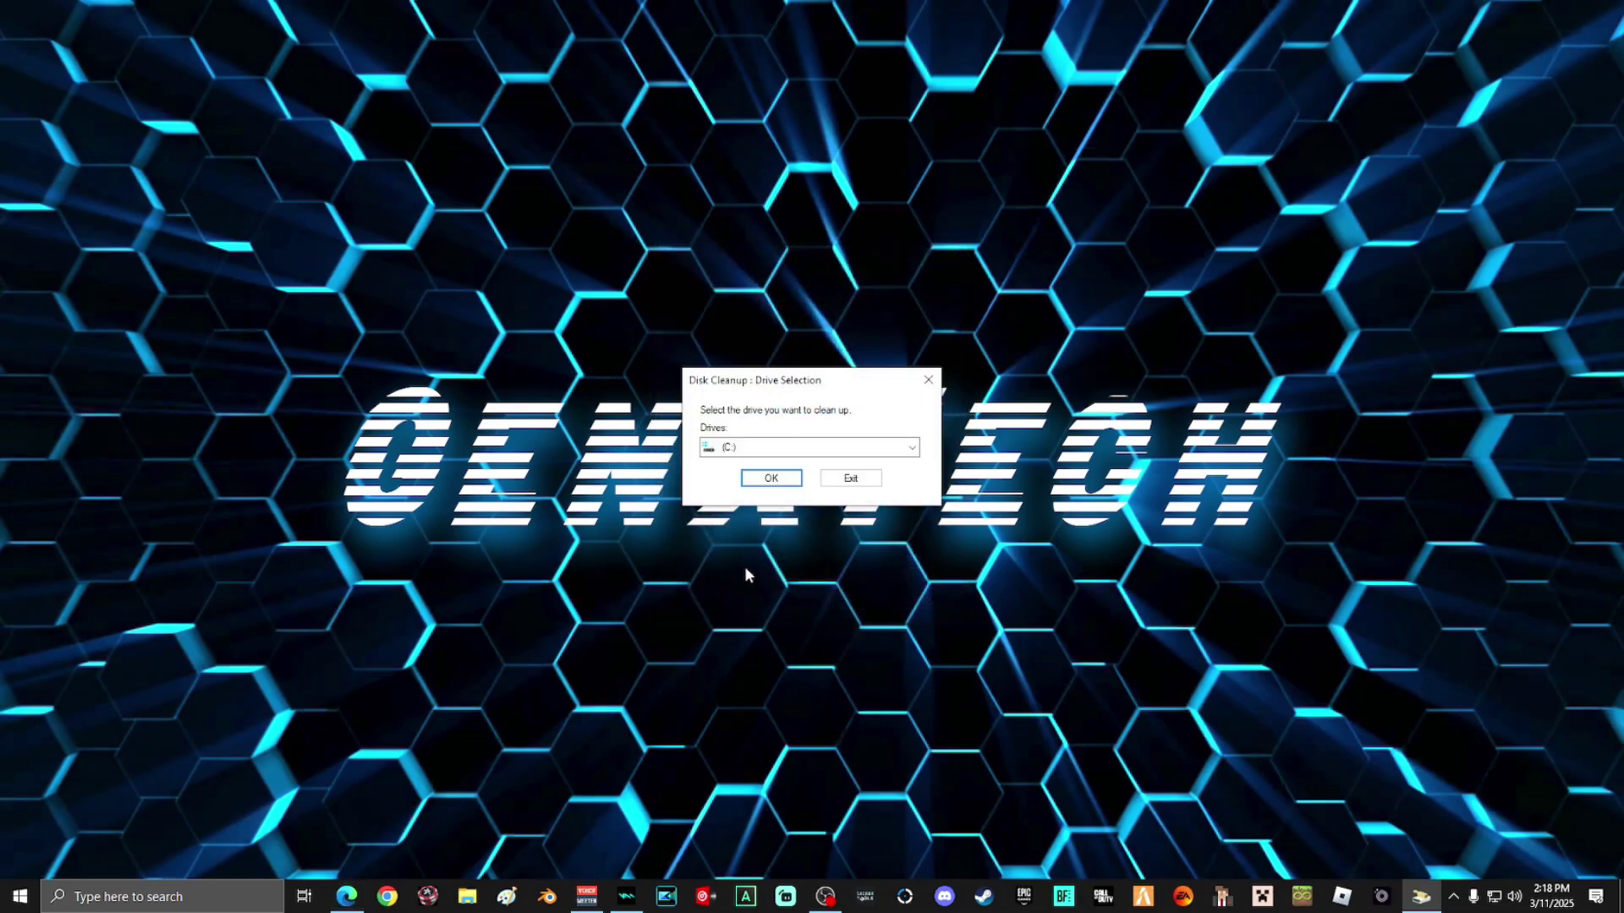
left_click(771, 480)
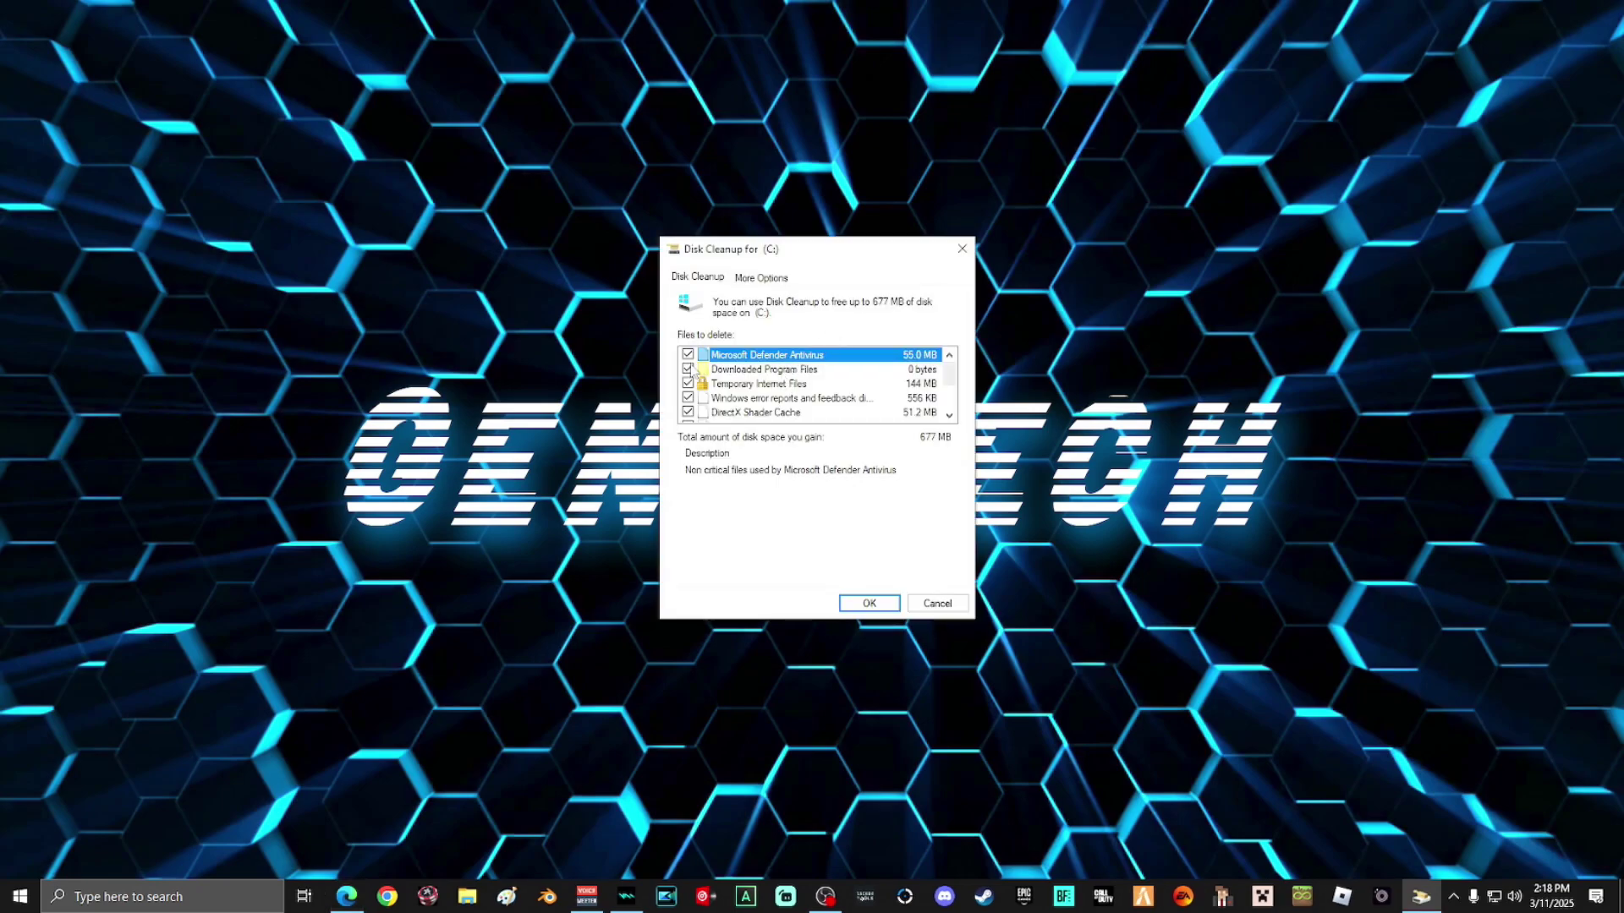
scroll(691, 374, "down", 2)
scroll(701, 414, "up", 1)
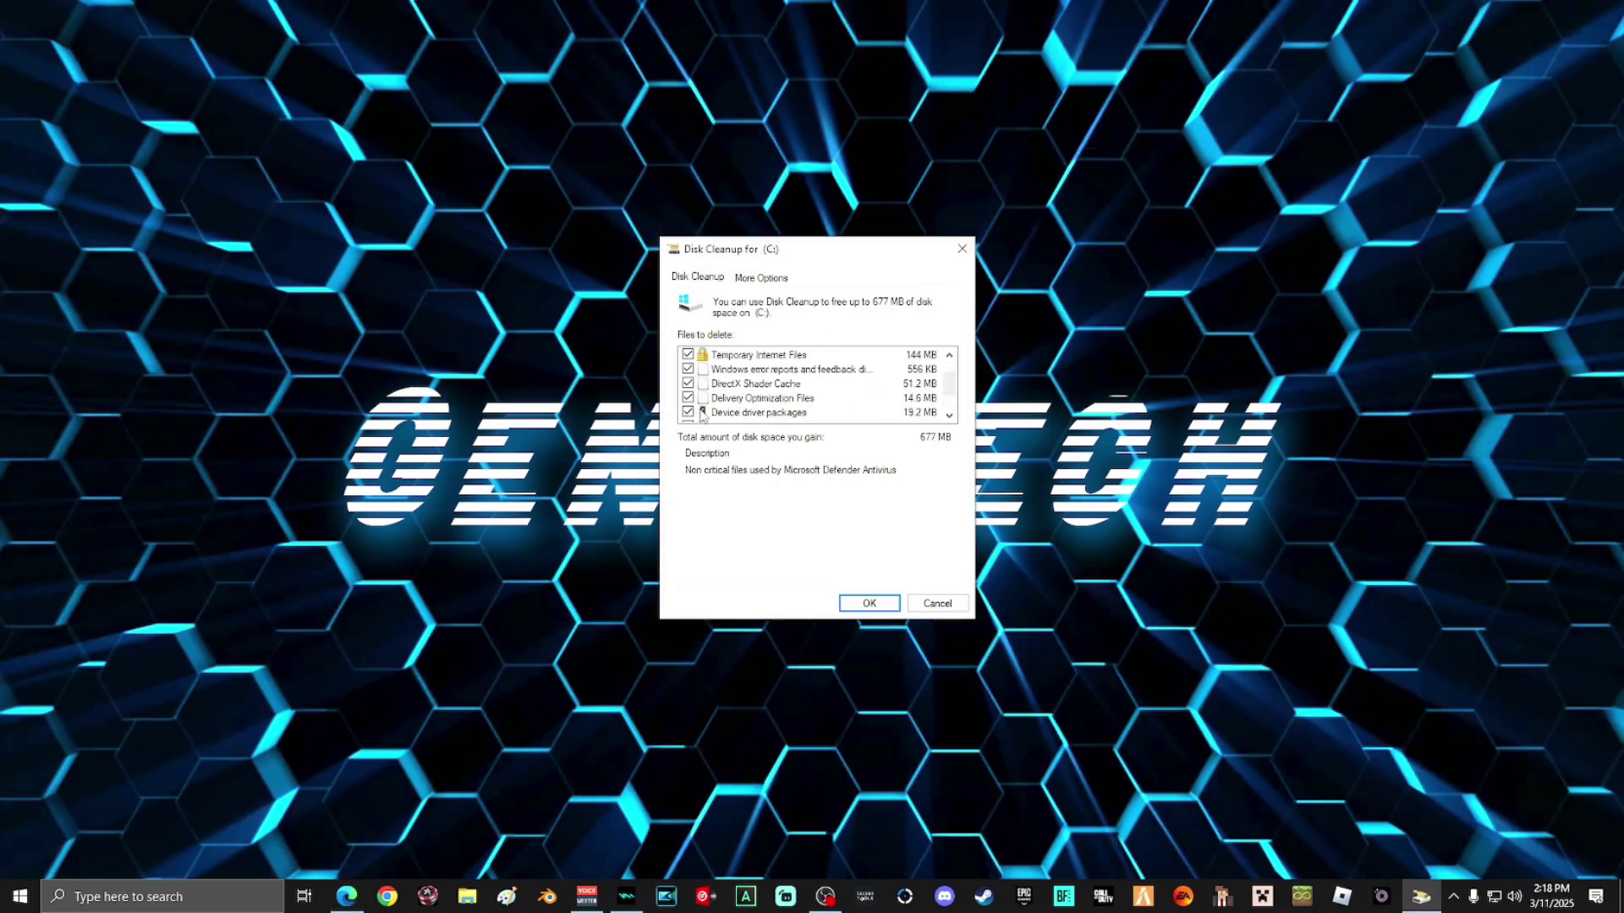
scroll(702, 414, "up", 1)
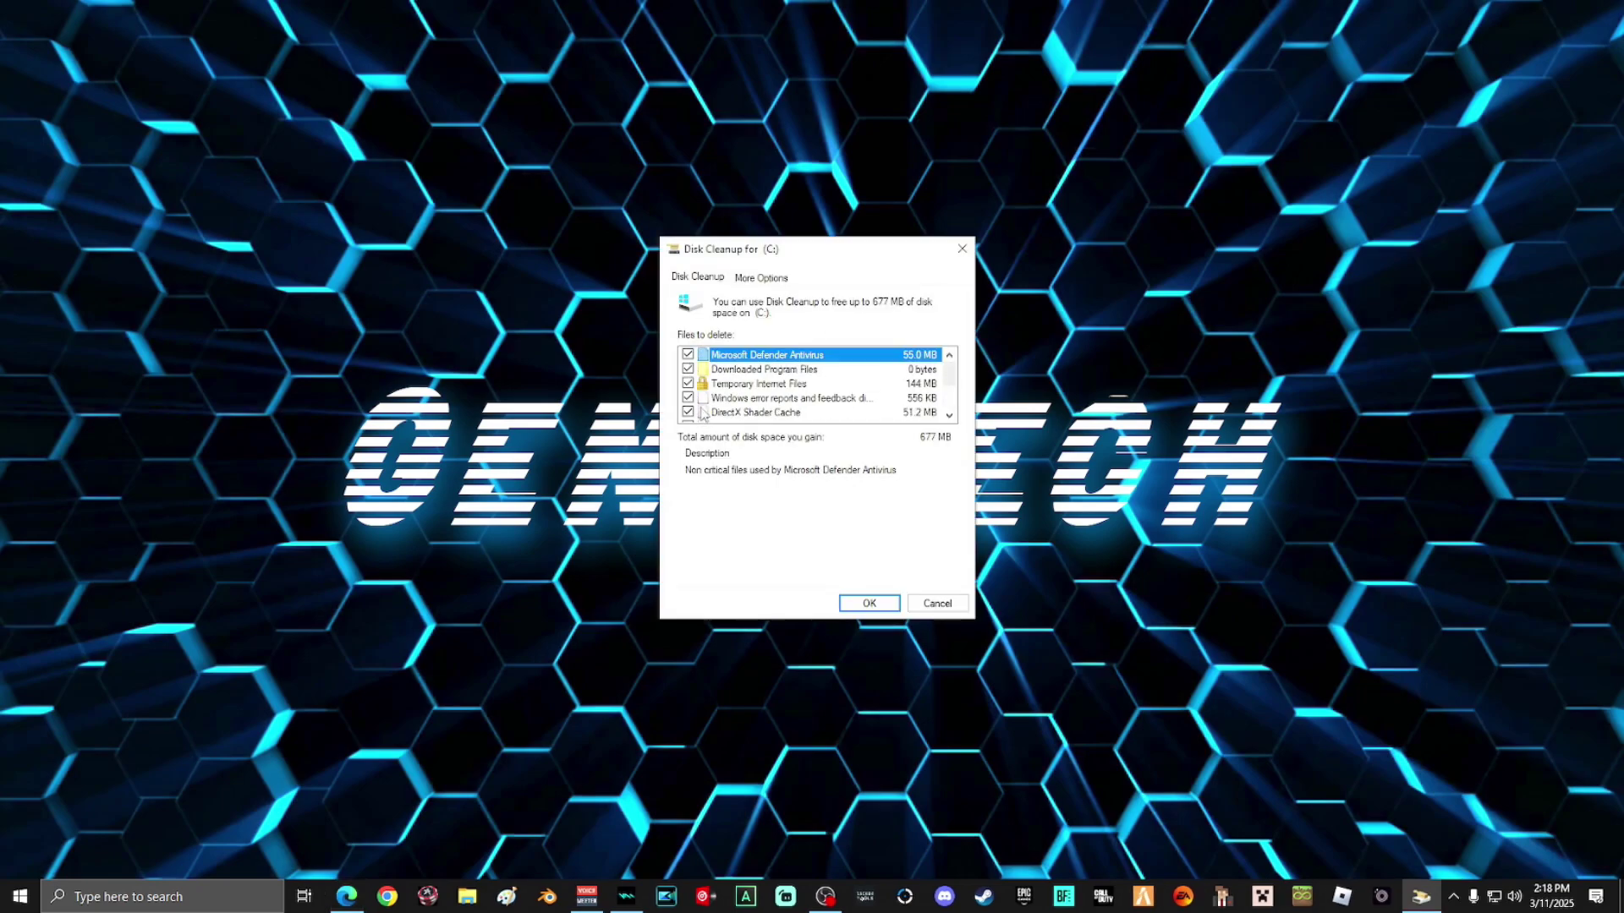
- Permanently delete the checked files (up to 677 MB), then show Start's power options
left_click(871, 605)
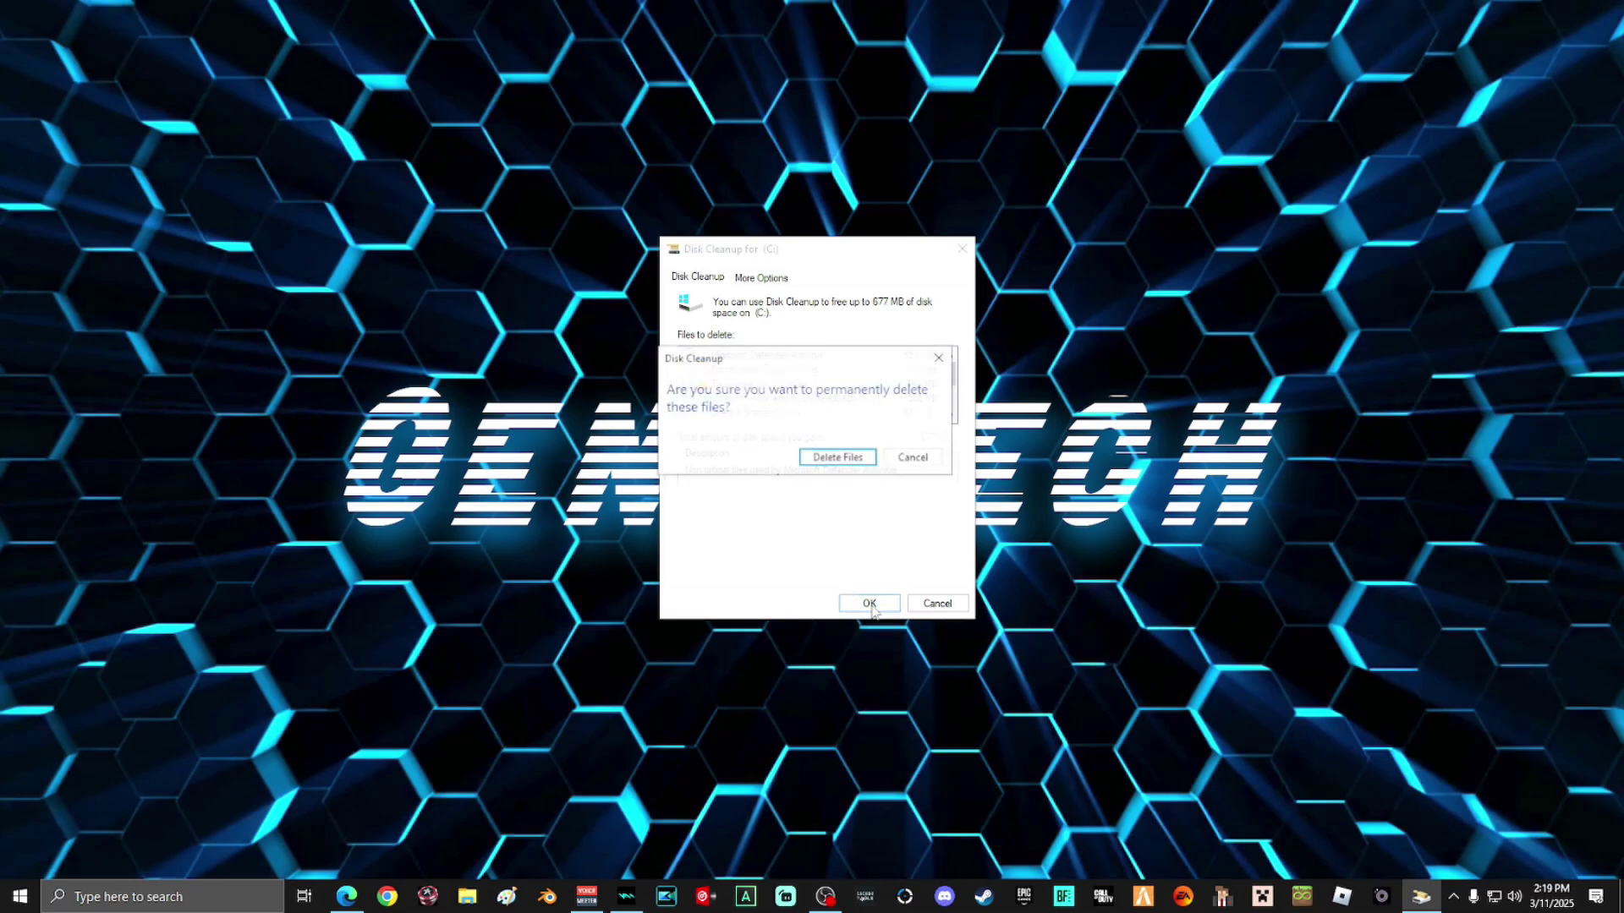
left_click(837, 459)
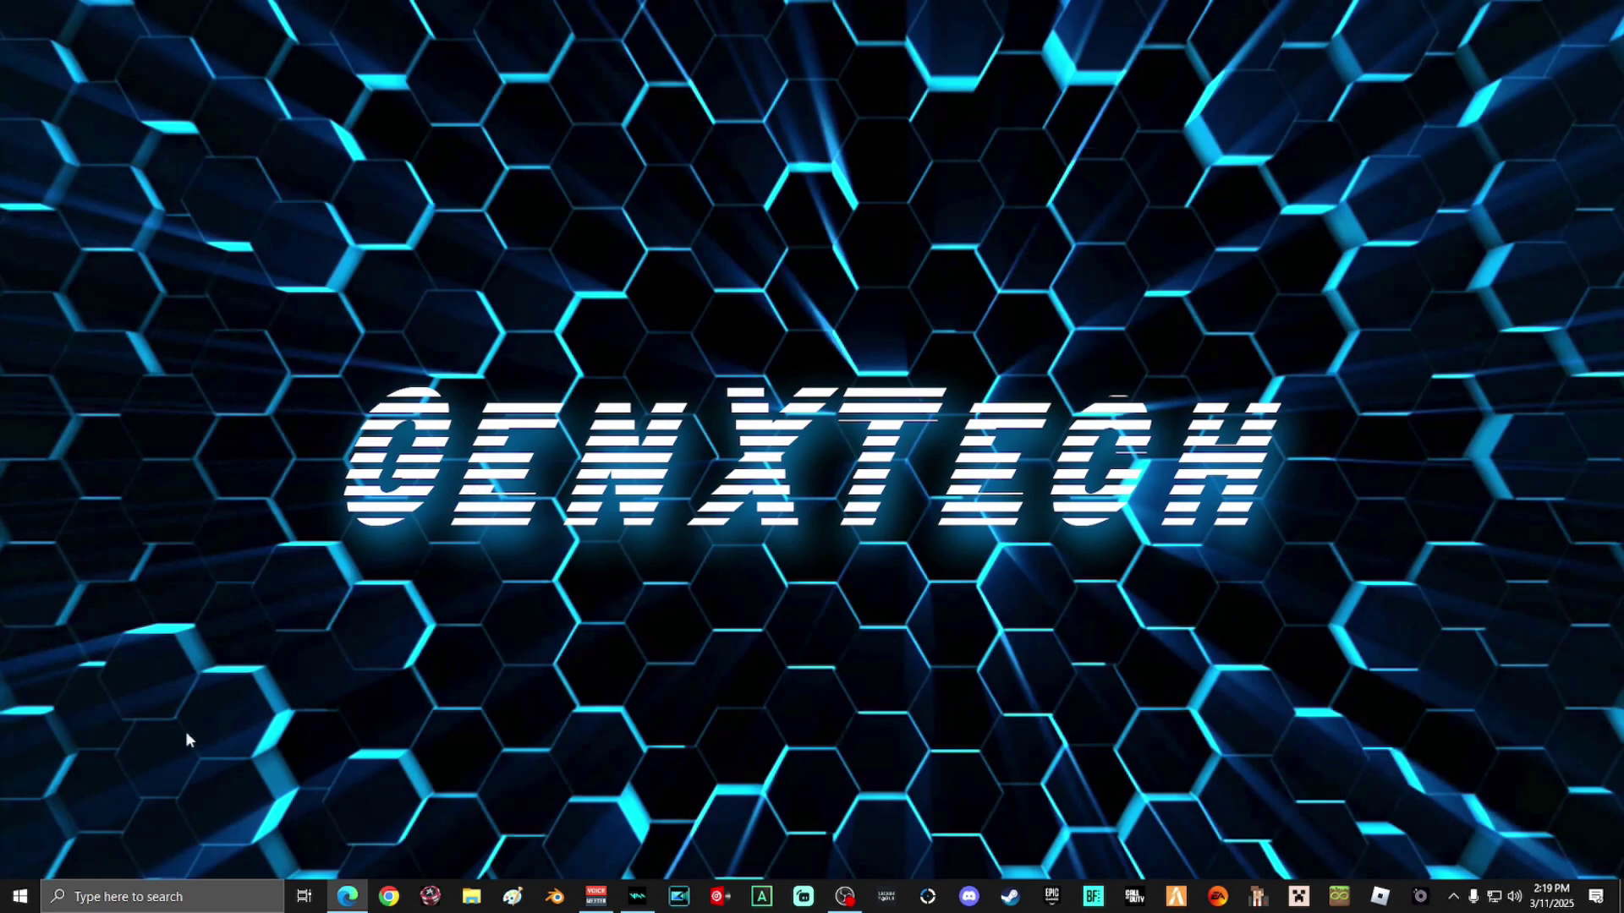
left_click(19, 896)
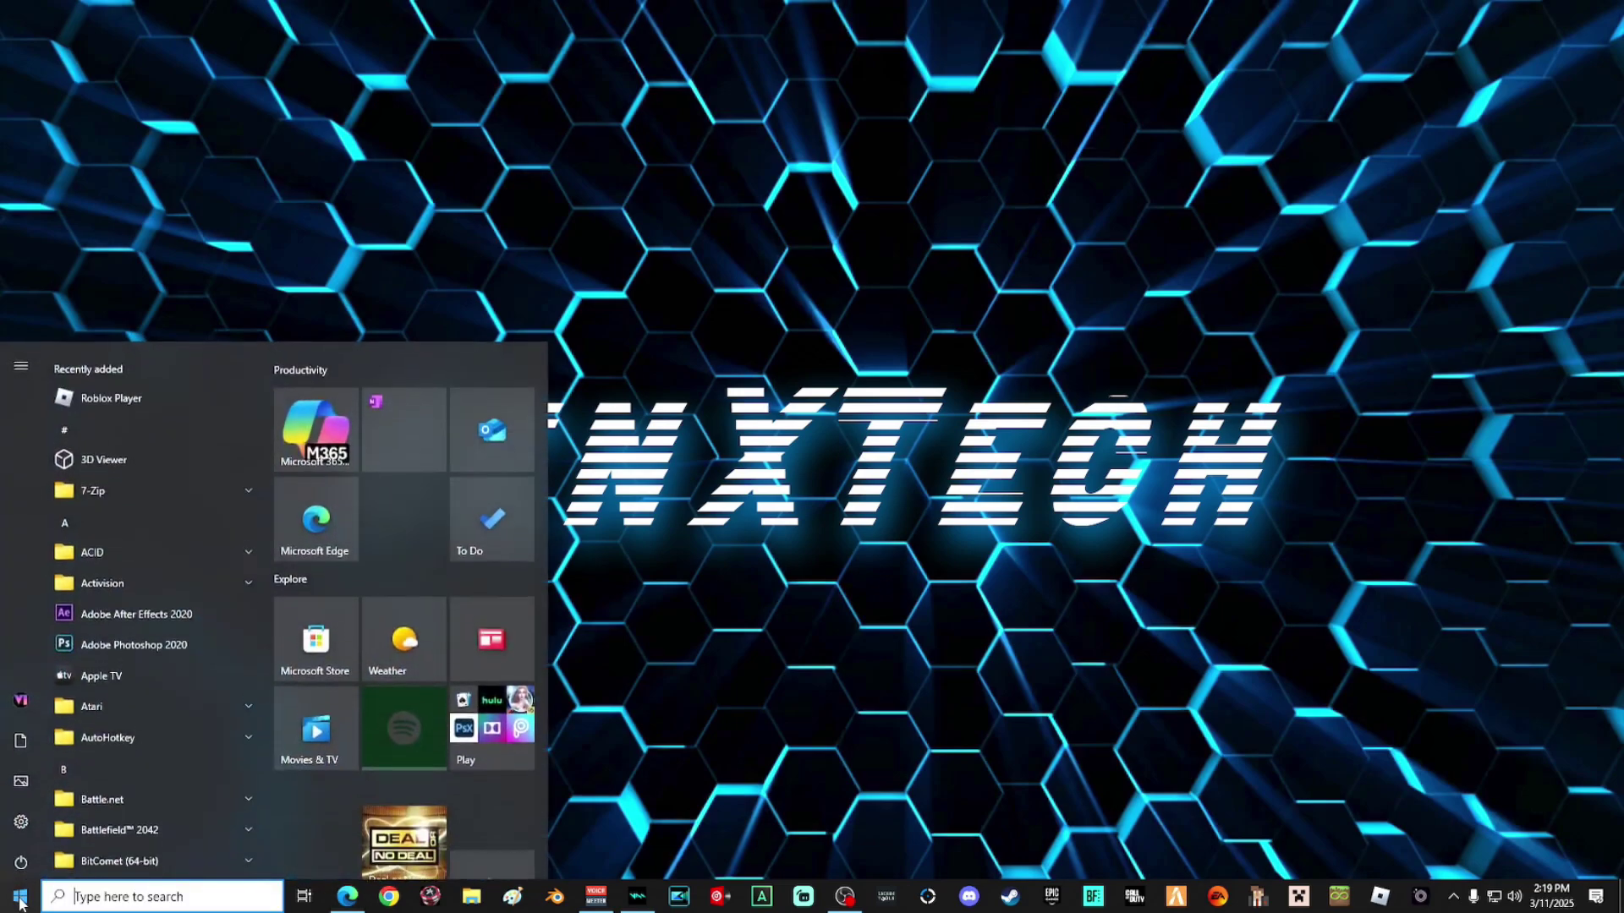
left_click(20, 869)
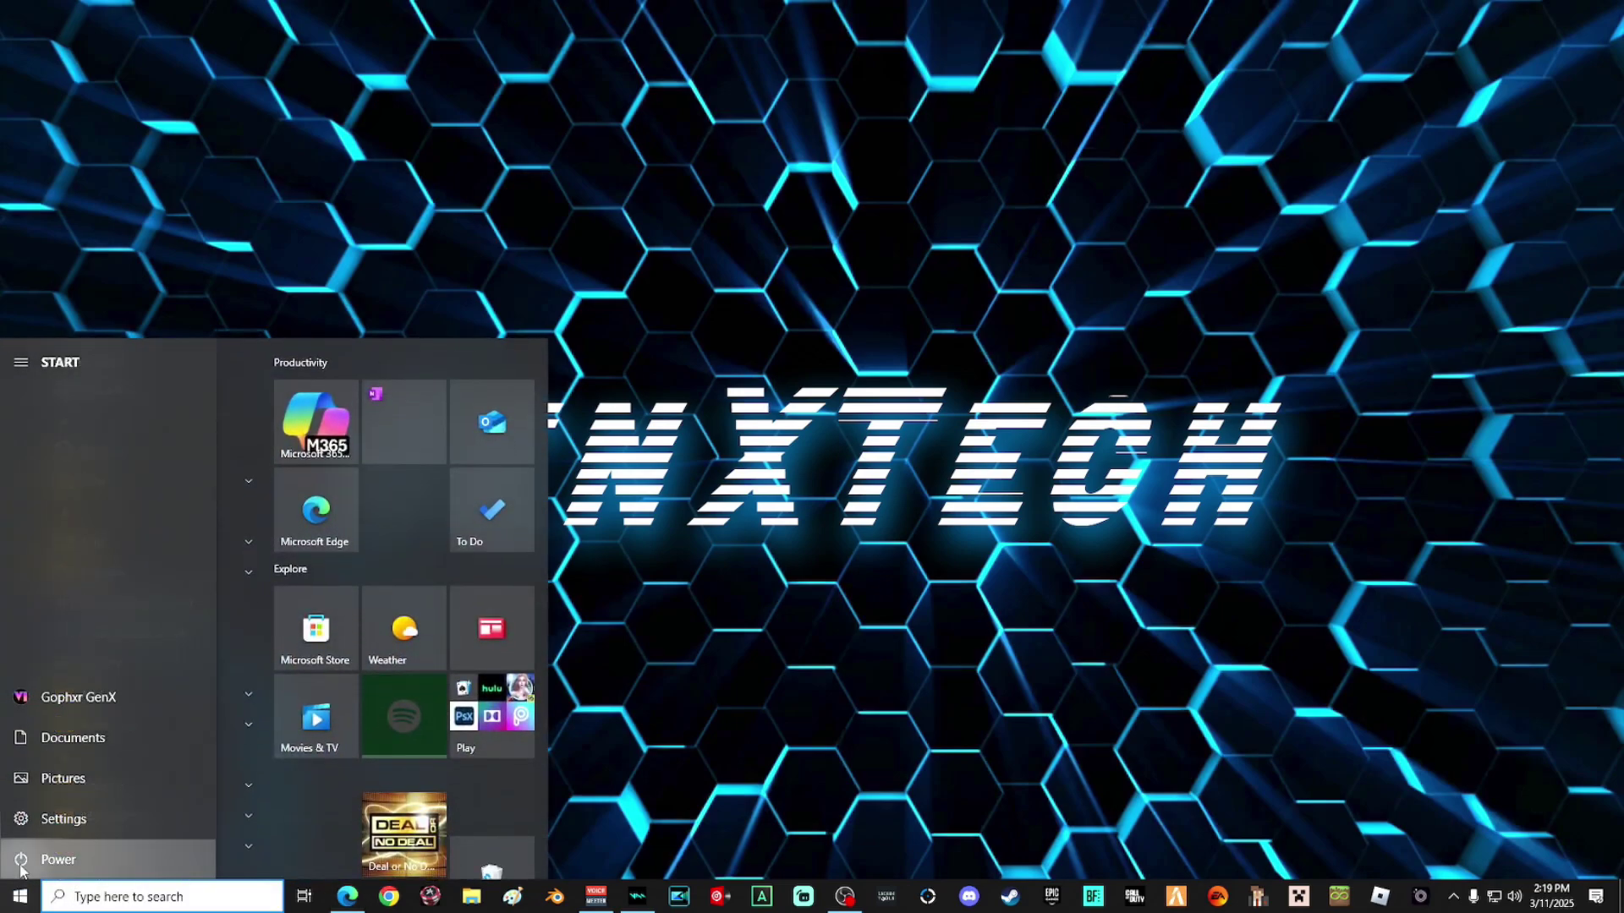